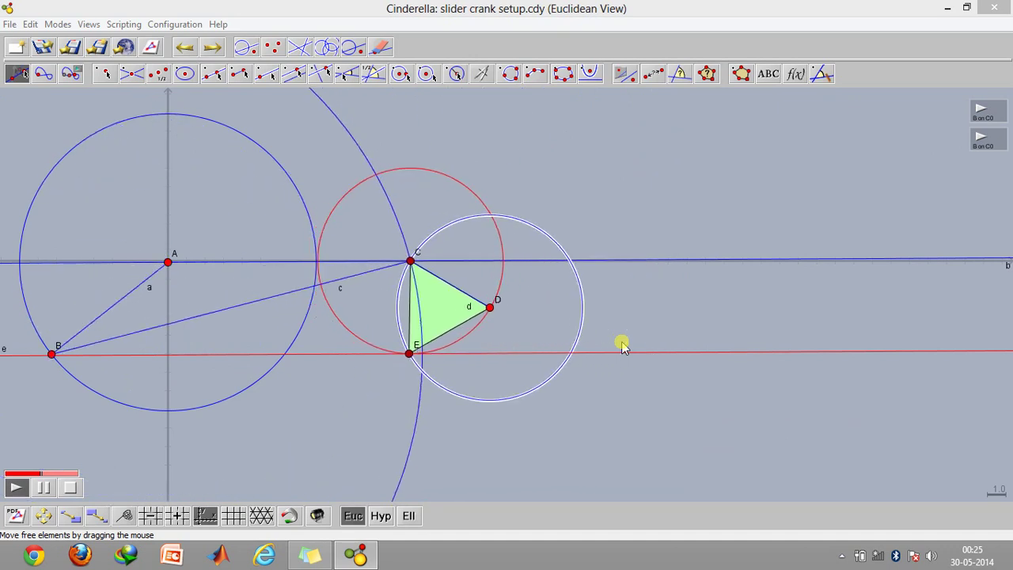
- Pause the running slider-crank animation with crank point B at the top of its circle
left_click(46, 485)
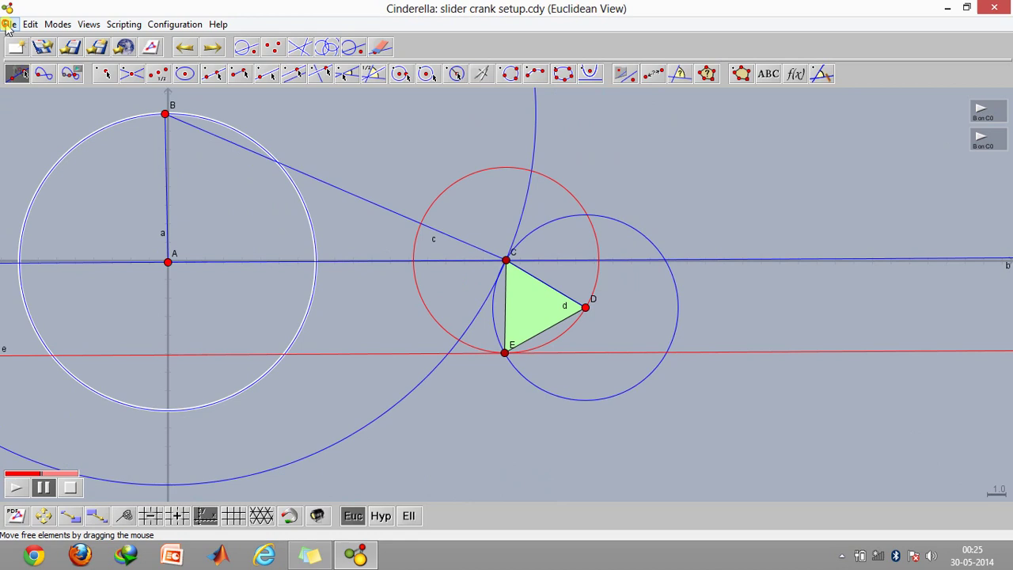
- Start a new construction, maximize its window and show the coordinate axes
left_click(8, 25)
left_click(23, 39)
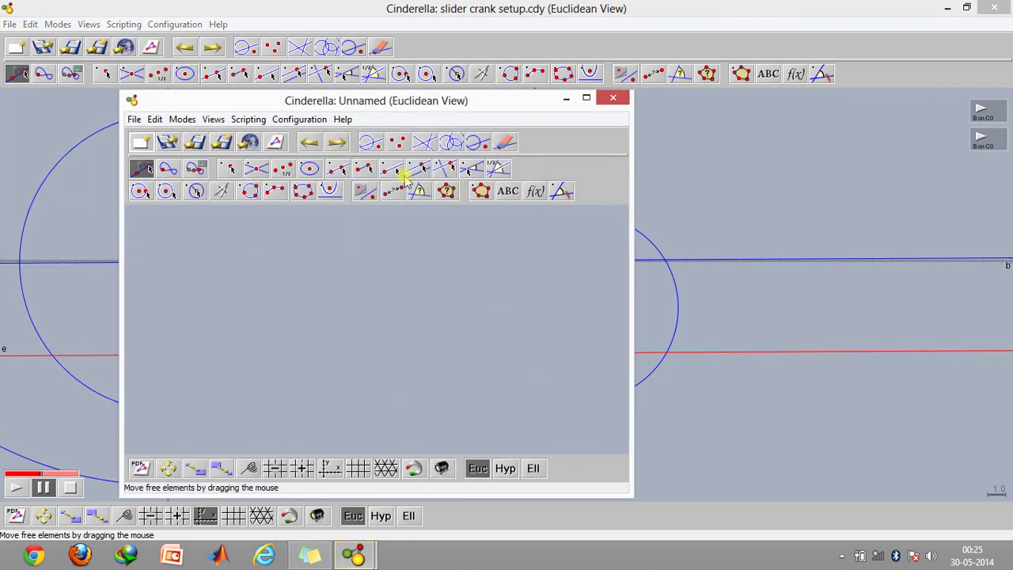
left_click(587, 98)
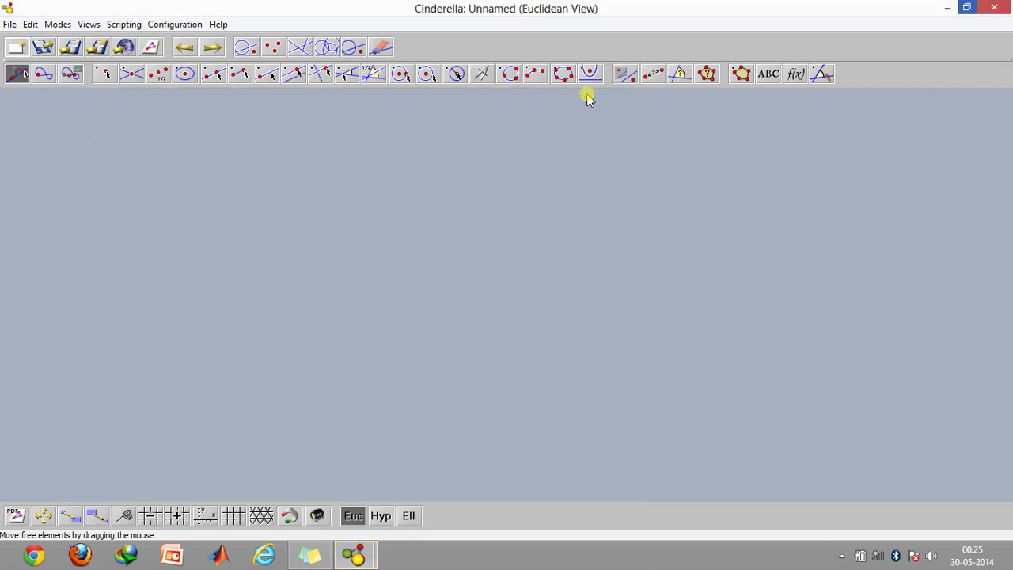
left_click(203, 516)
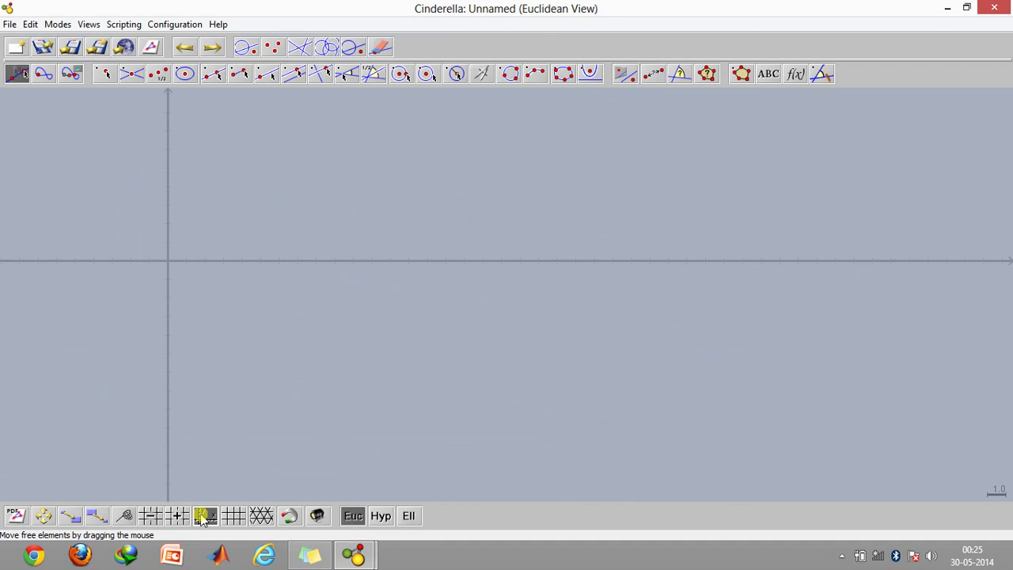
- Place point A at the origin and draw circle C0 around it with radius 10
left_click(107, 73)
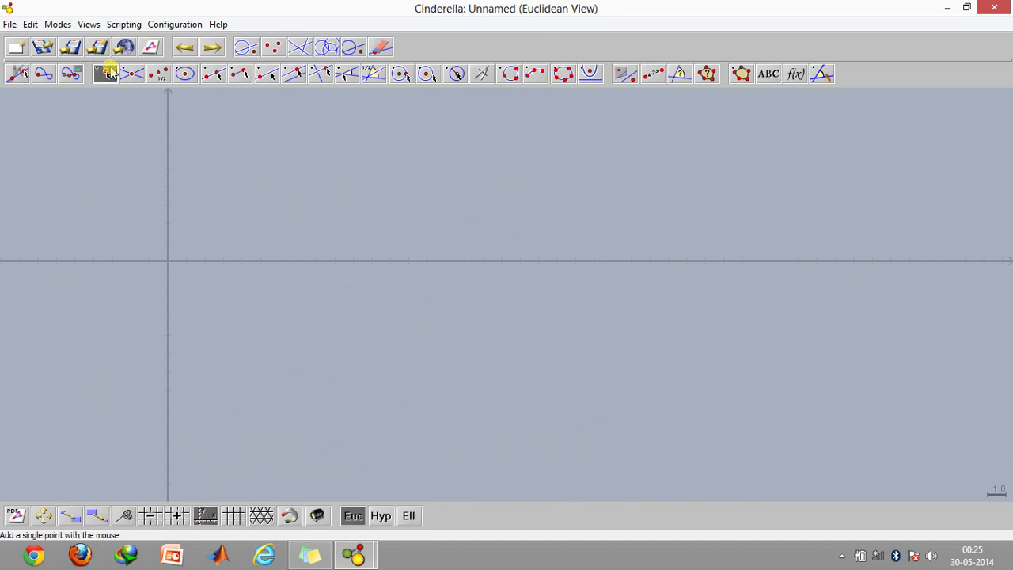
left_click(167, 262)
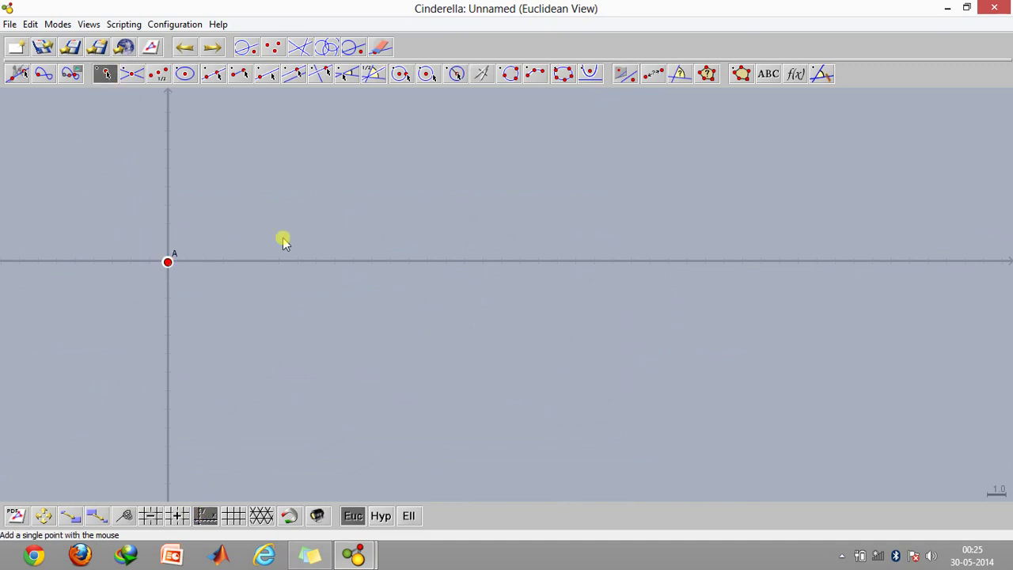
left_click(426, 72)
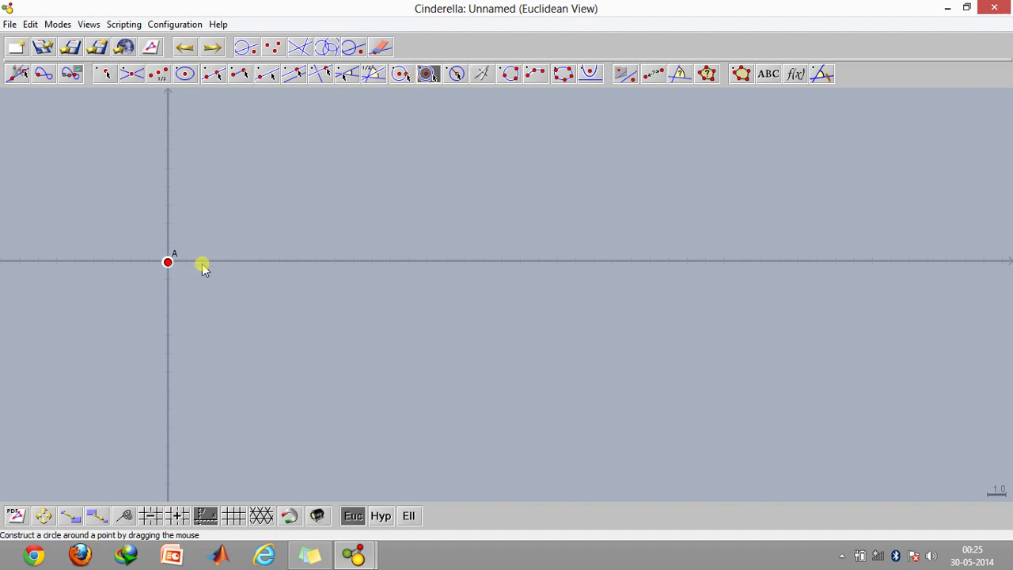
left_click_drag(167, 263, 125, 130)
right_click(293, 204)
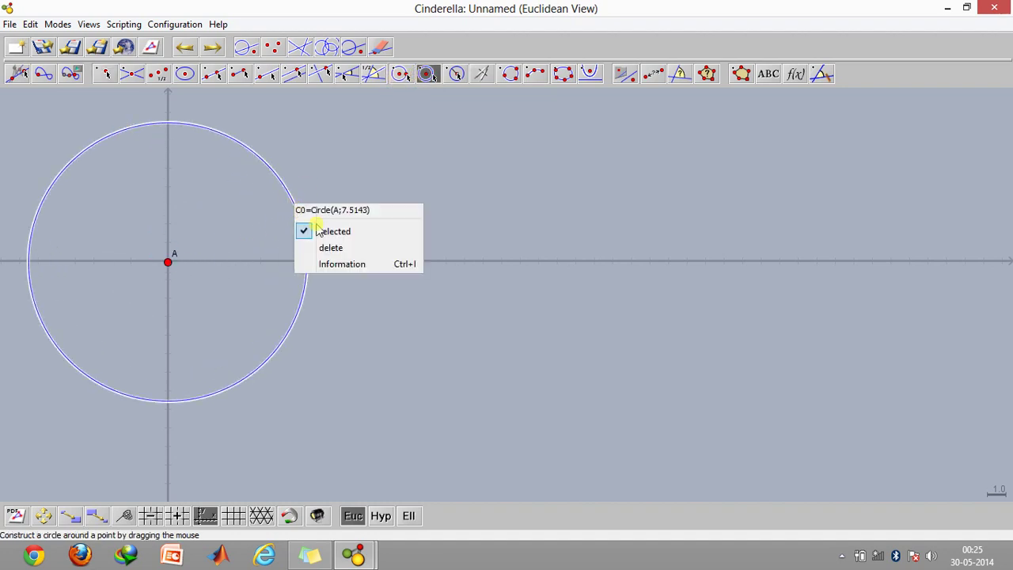
left_click(336, 264)
left_click(683, 177)
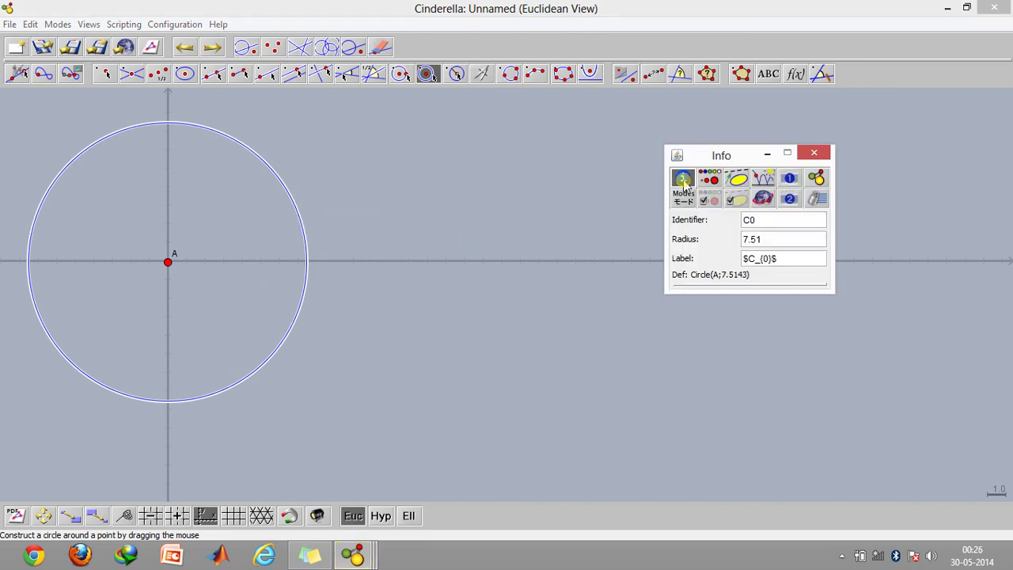
left_click_drag(779, 239, 713, 235)
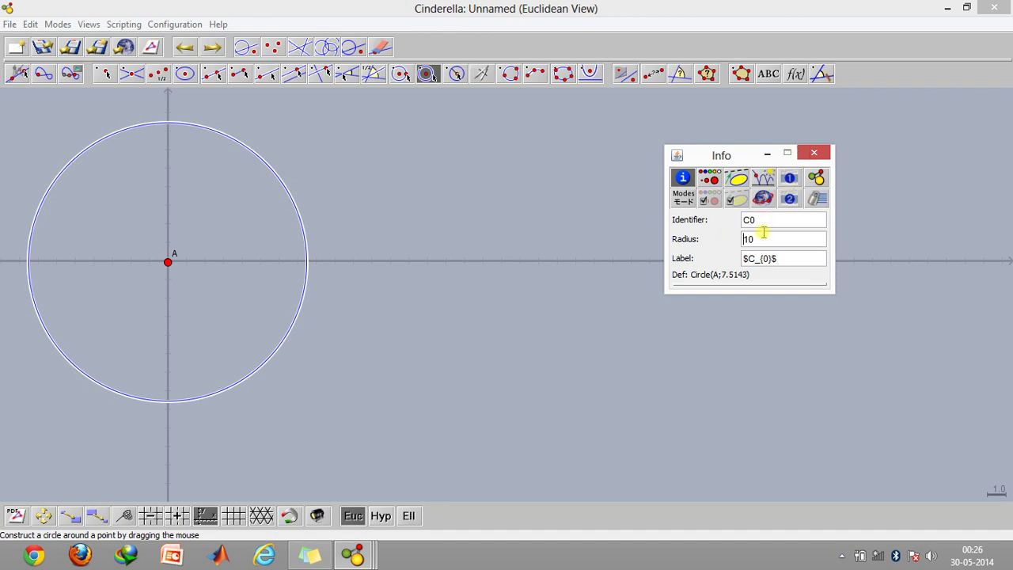
key("Return")
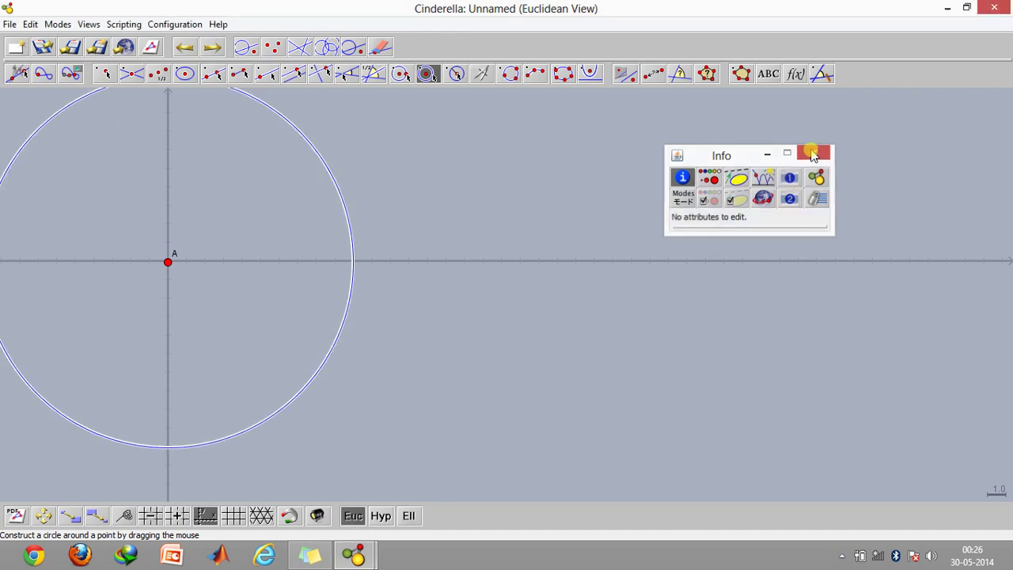
- Delete the stray point B and draw segment a from A to a new point B on circle C0
left_click(813, 152)
left_click(404, 147)
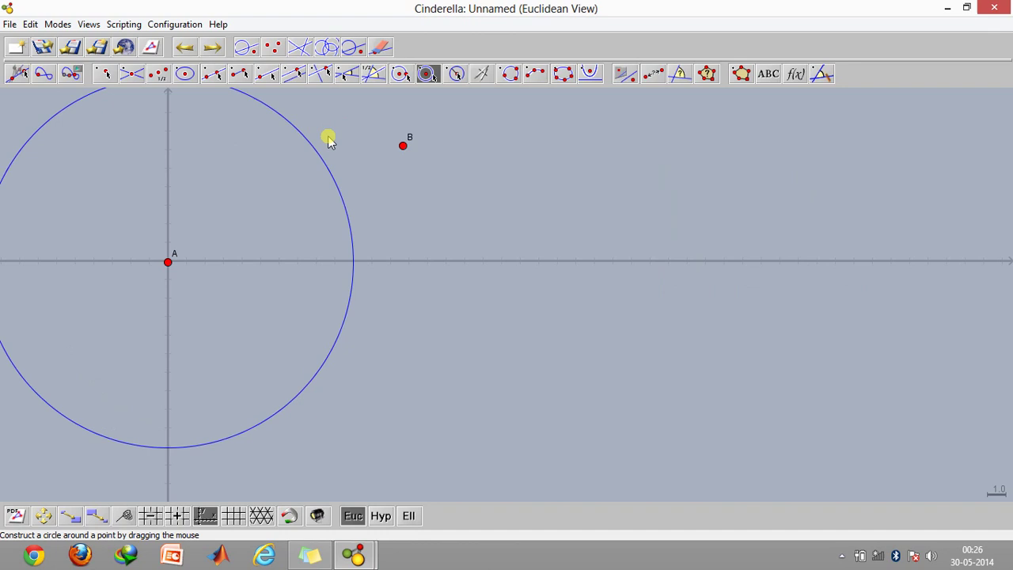
right_click(404, 146)
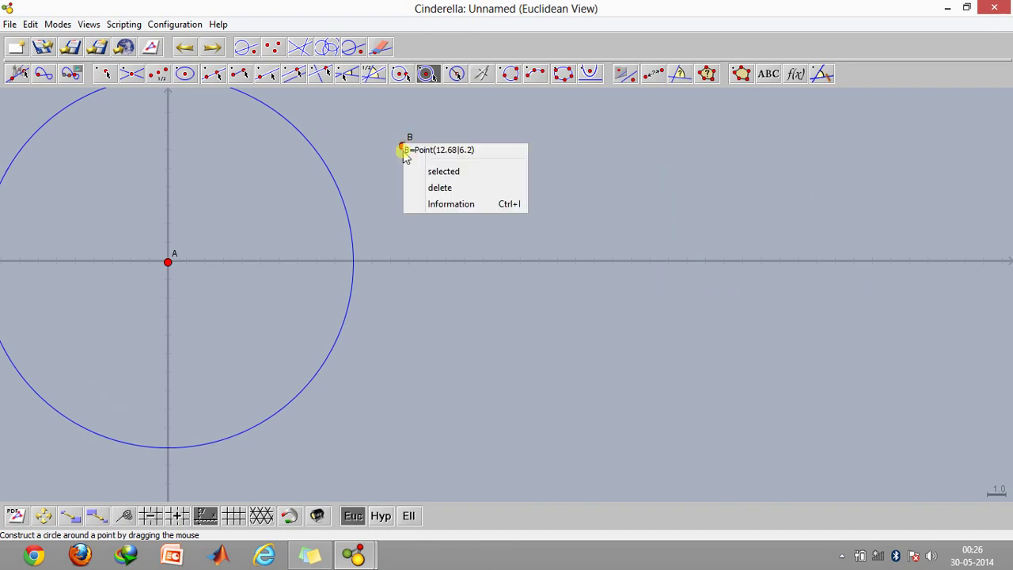
left_click(432, 185)
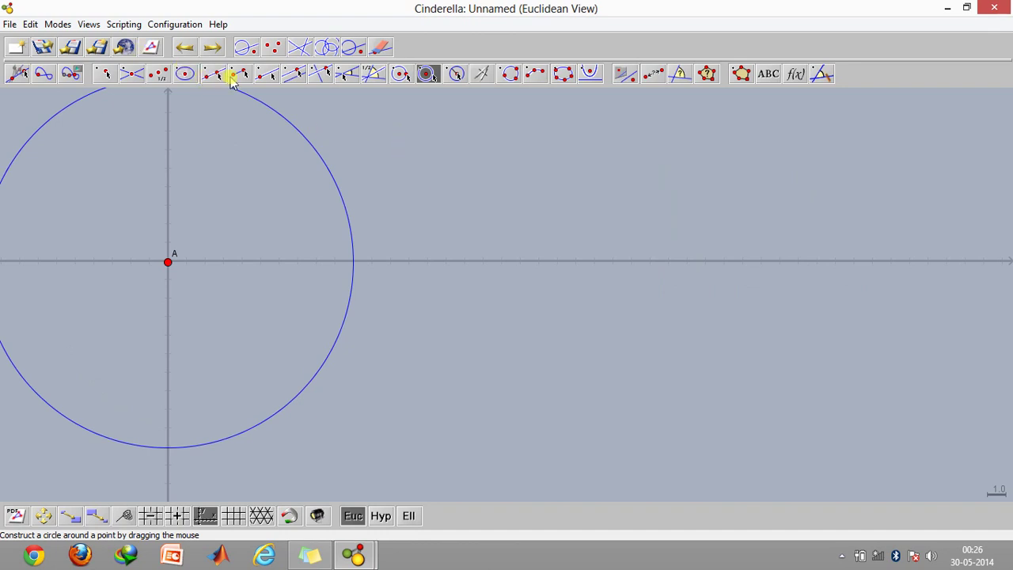
left_click(240, 74)
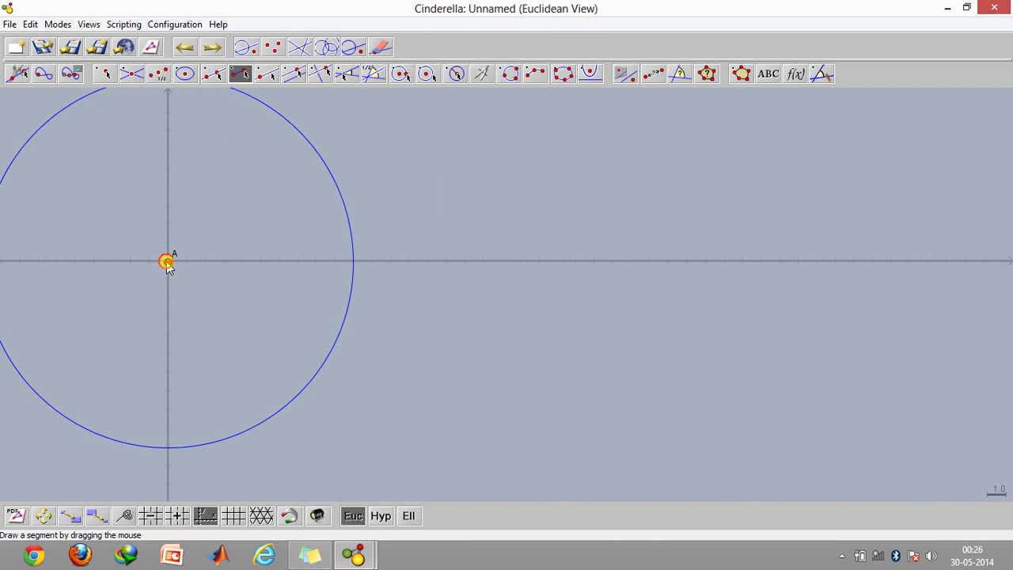
left_click_drag(167, 263, 333, 176)
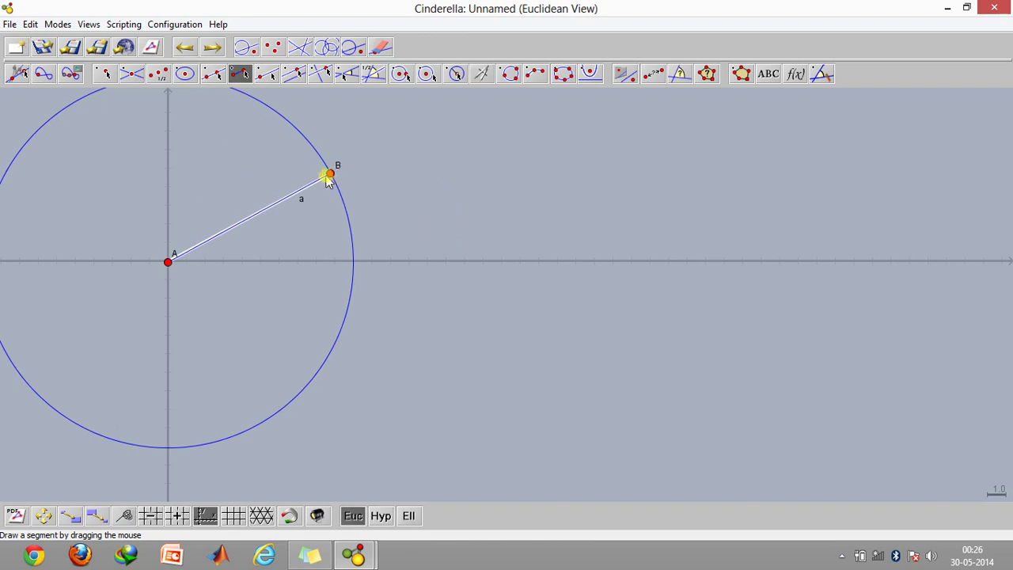
- In Move mode, drag point B around circle C0 to confirm it stays bound to it
left_click(58, 24)
left_click(69, 37)
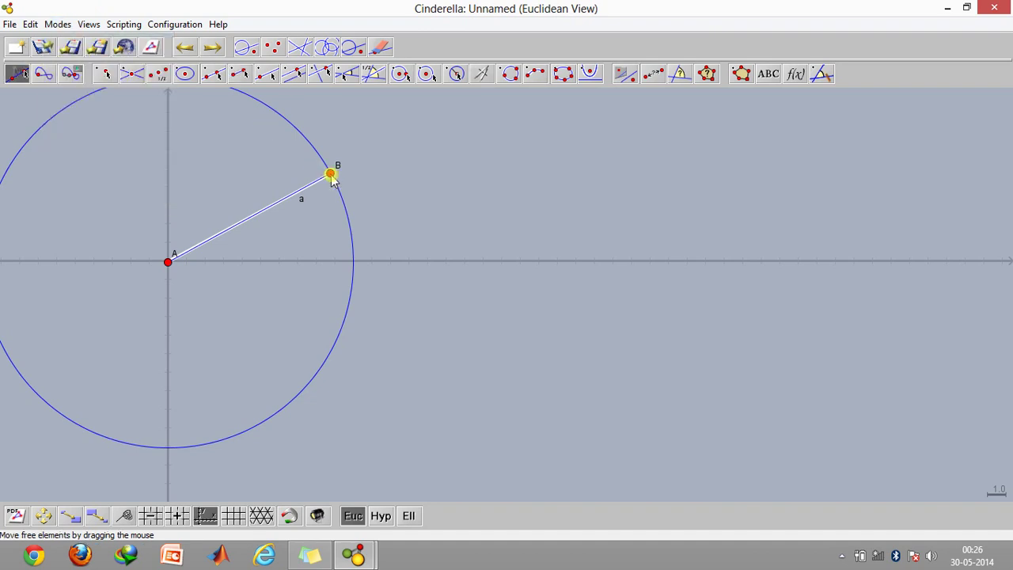
left_click_drag(333, 172, 313, 161)
left_click(49, 20)
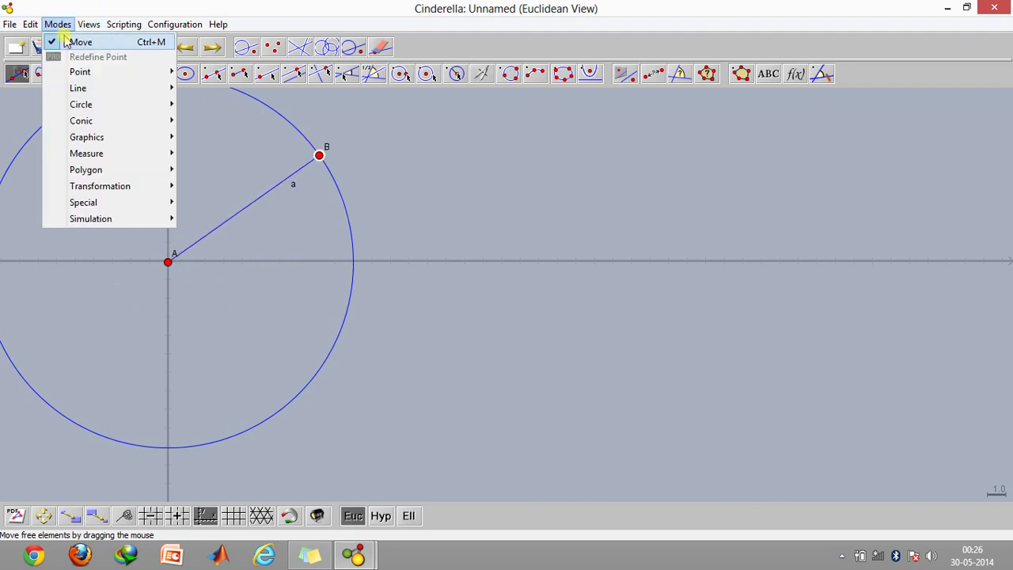
left_click(71, 42)
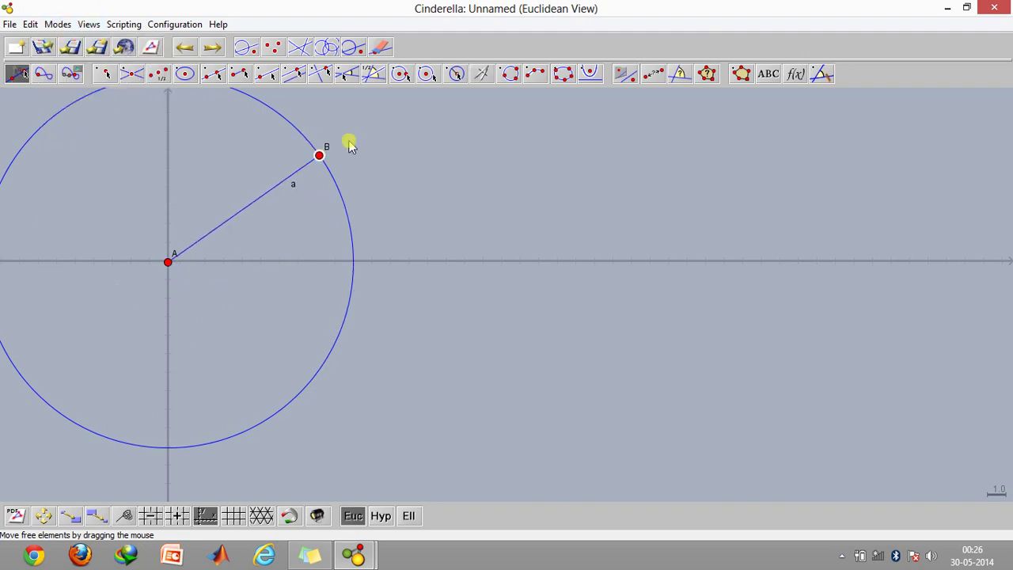
- Draw line b through point A and set its angle to 180 so it lies horizontal
left_click(267, 74)
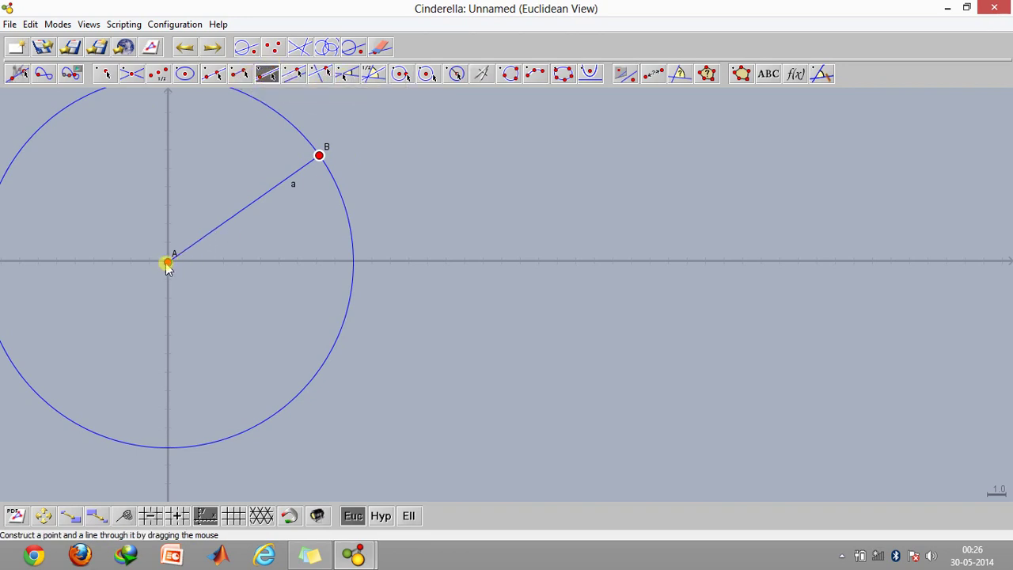
left_click_drag(169, 267, 380, 232)
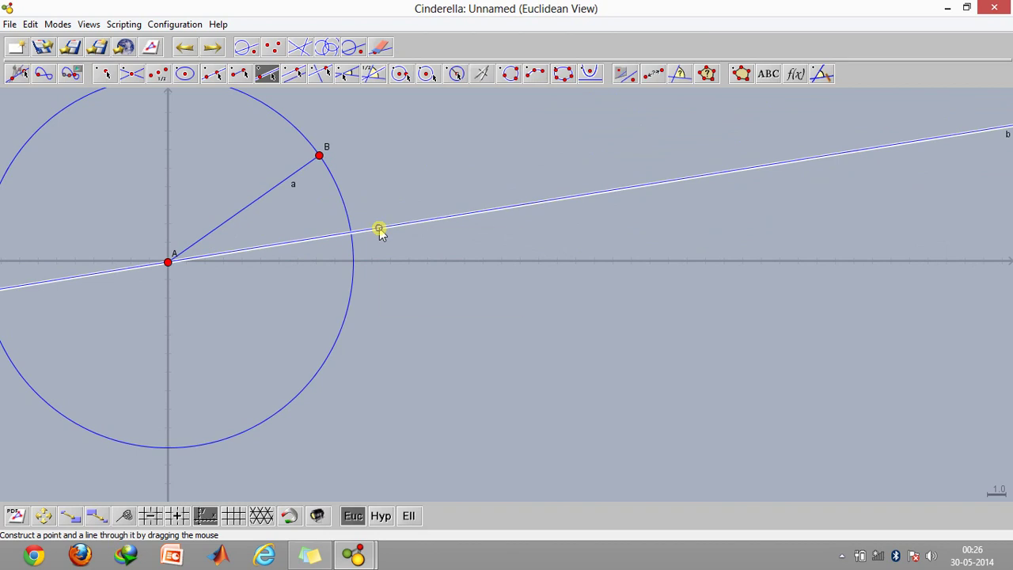
right_click(379, 229)
left_click(401, 288)
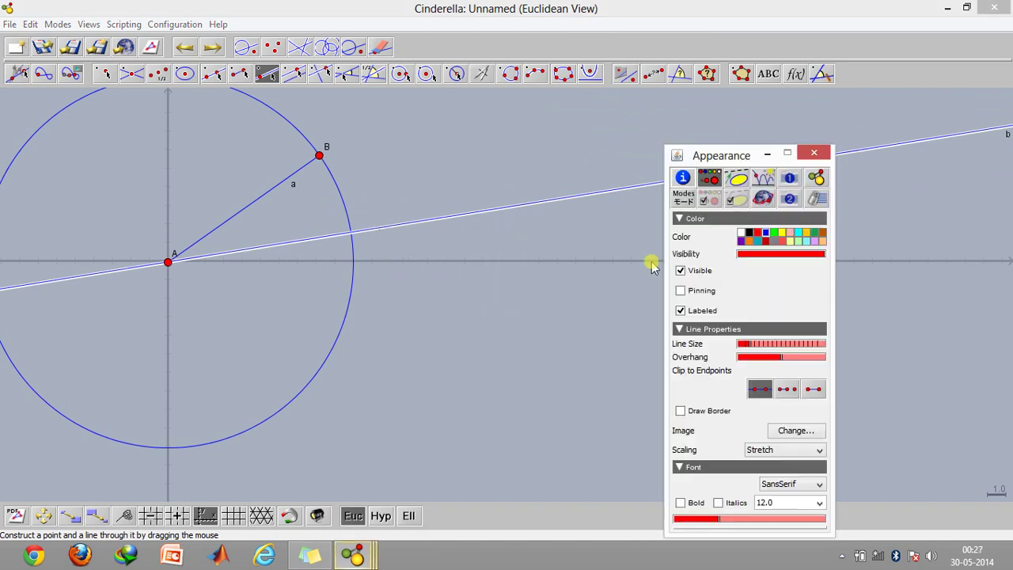
left_click(682, 177)
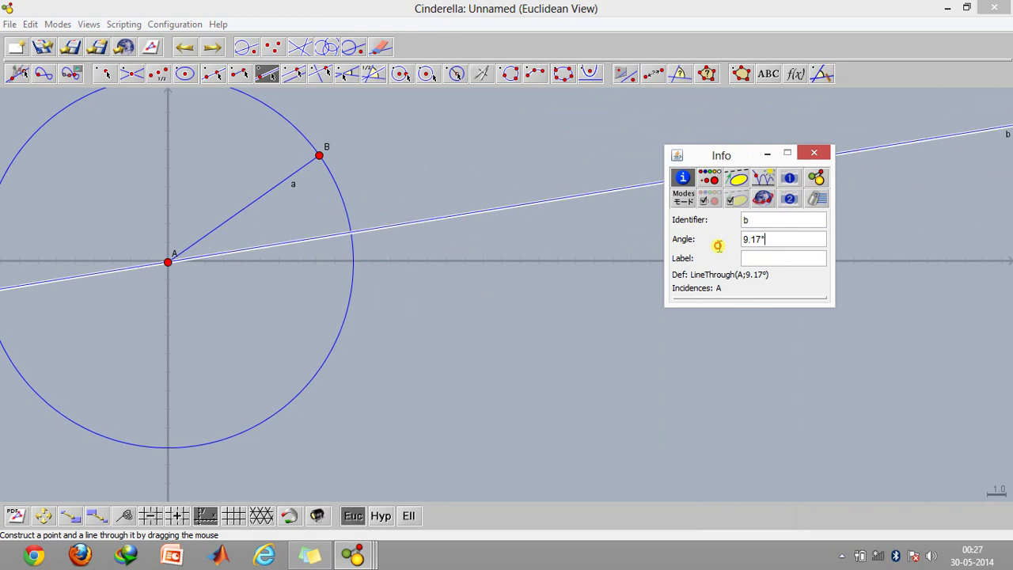
left_click_drag(765, 240, 729, 239)
type("180")
key("Return")
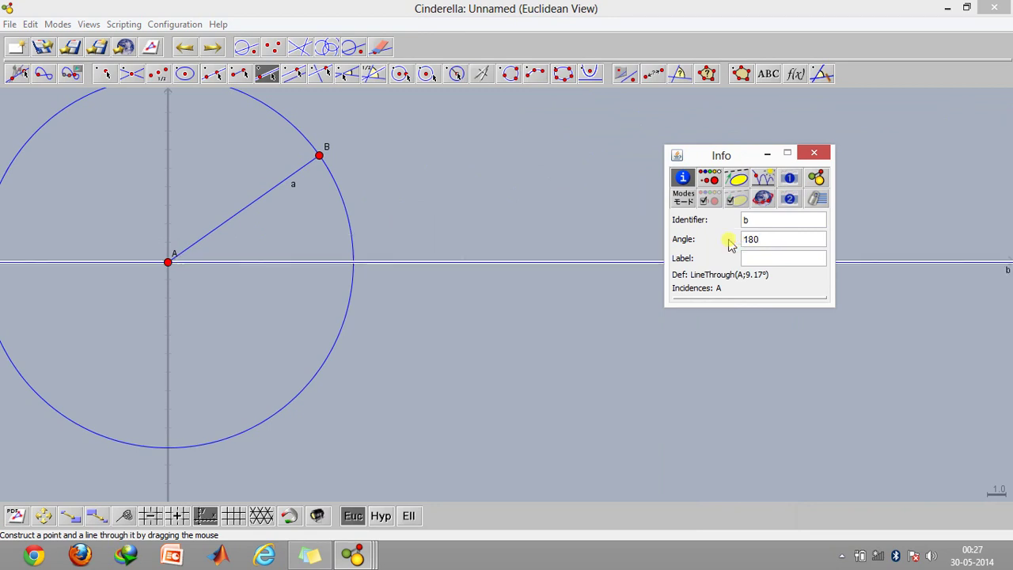
left_click(814, 152)
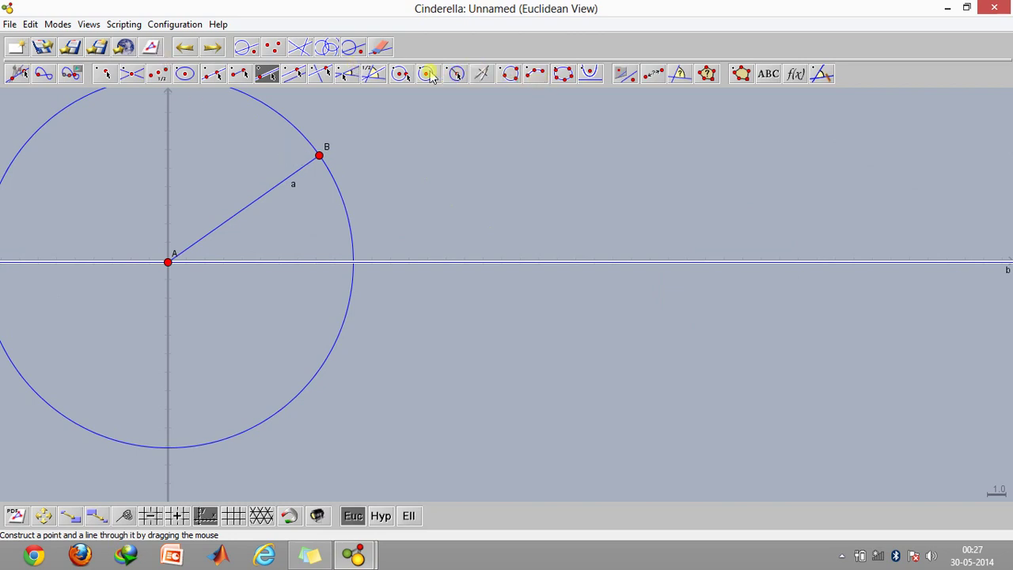
- Draw circle C1 centred on B and change its radius from 16.38 to 20
left_click(429, 74)
mouse_move(319, 156)
left_mouse_down()
mouse_move(253, 97)
mouse_move(42, 174)
mouse_move(17, 173)
left_mouse_up()
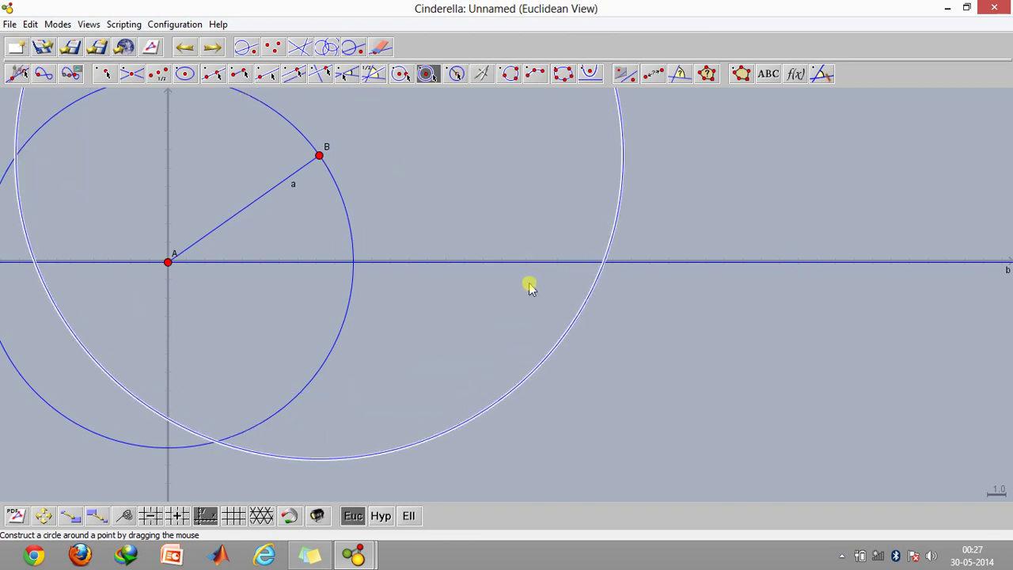
right_click(573, 321)
left_click(610, 380)
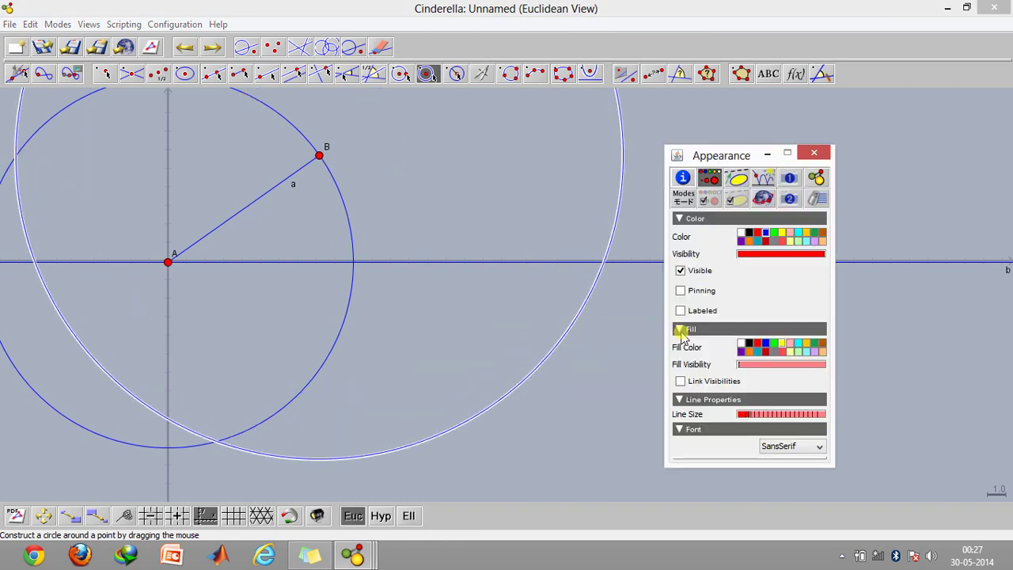
left_click(682, 178)
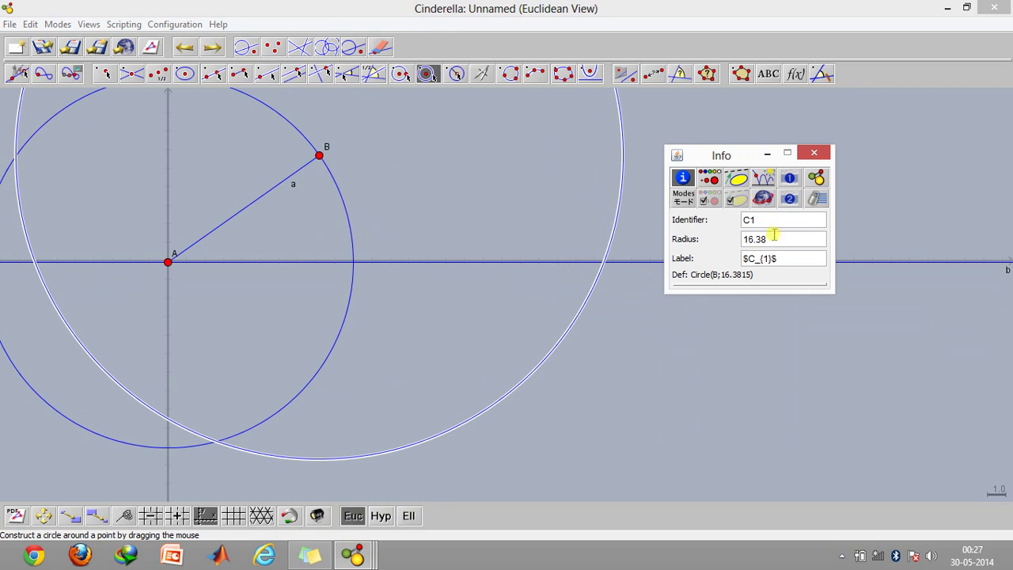
left_click(774, 236)
double_click(747, 239)
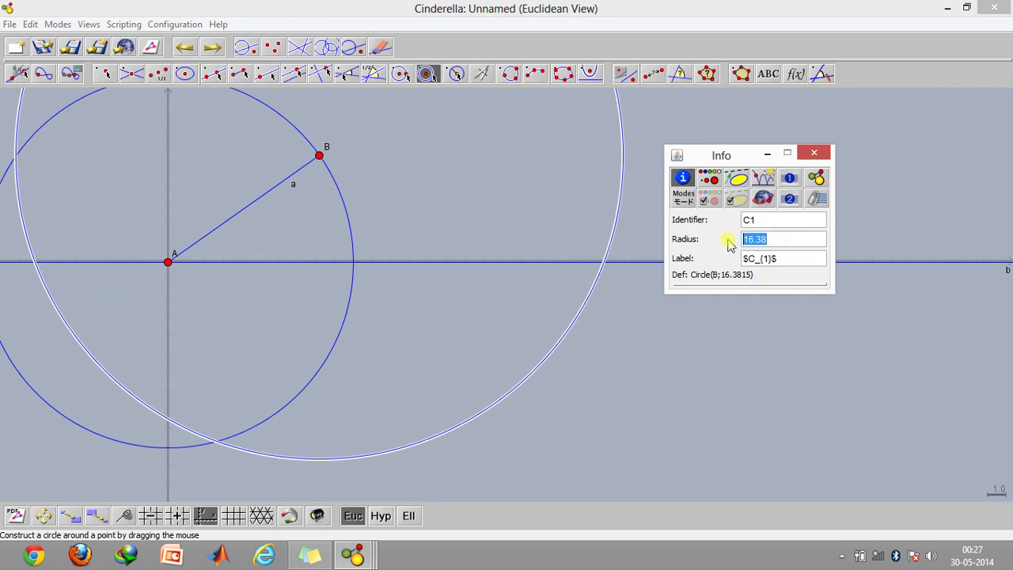
type("20")
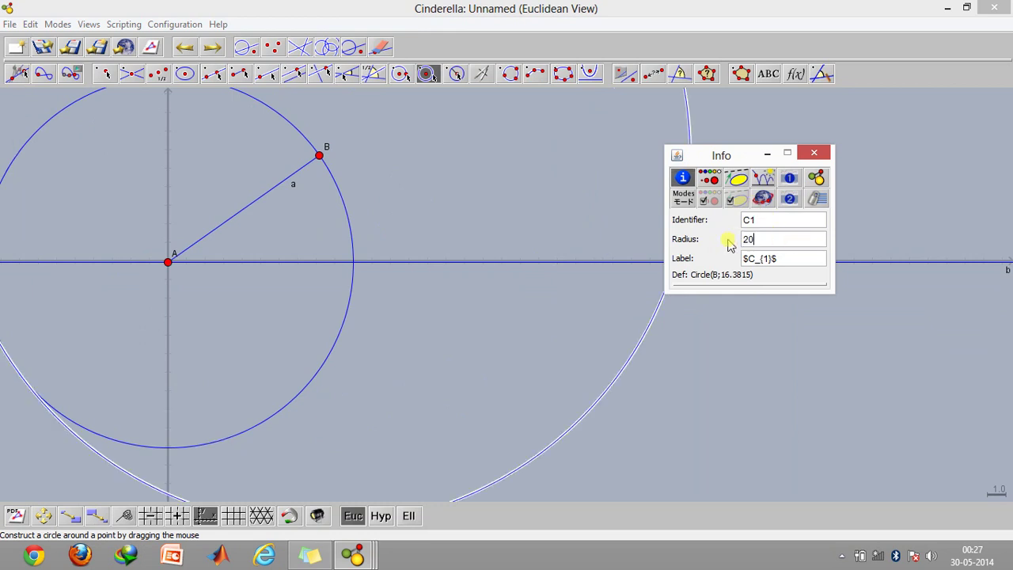
- Draw connecting rod segment c from B to new point C where C1 meets line b
left_click(814, 153)
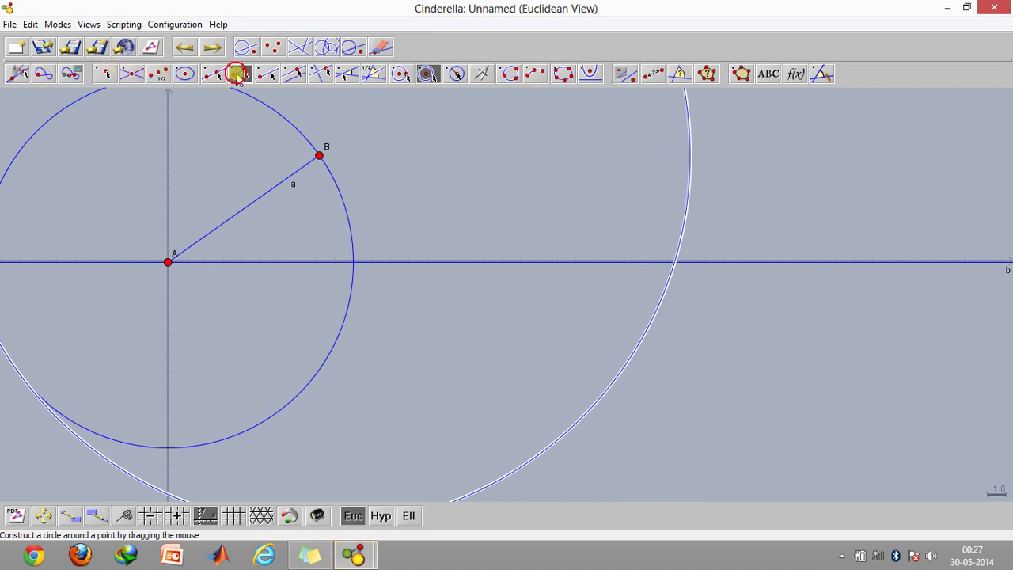
left_click(240, 74)
mouse_move(319, 155)
left_mouse_down()
mouse_move(600, 250)
mouse_move(675, 263)
left_mouse_up()
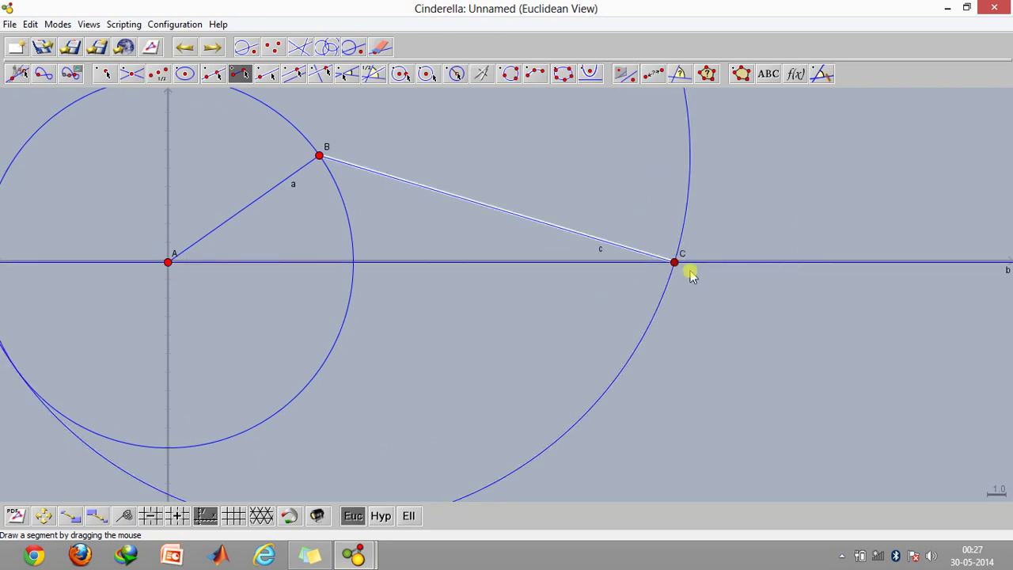
- In Move mode, drag crank point B along its circle so point C slides along line b
left_click(58, 23)
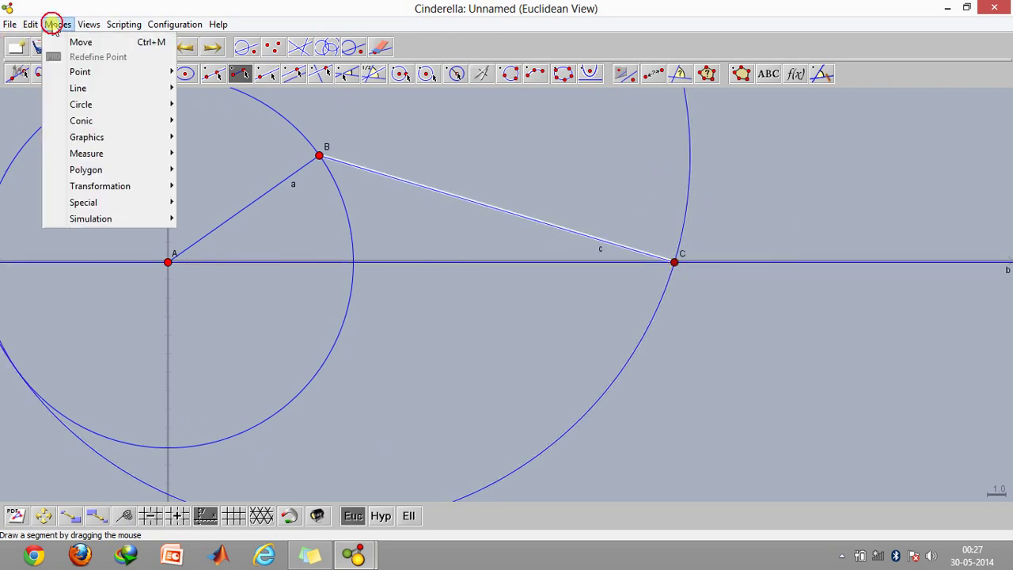
left_click(75, 40)
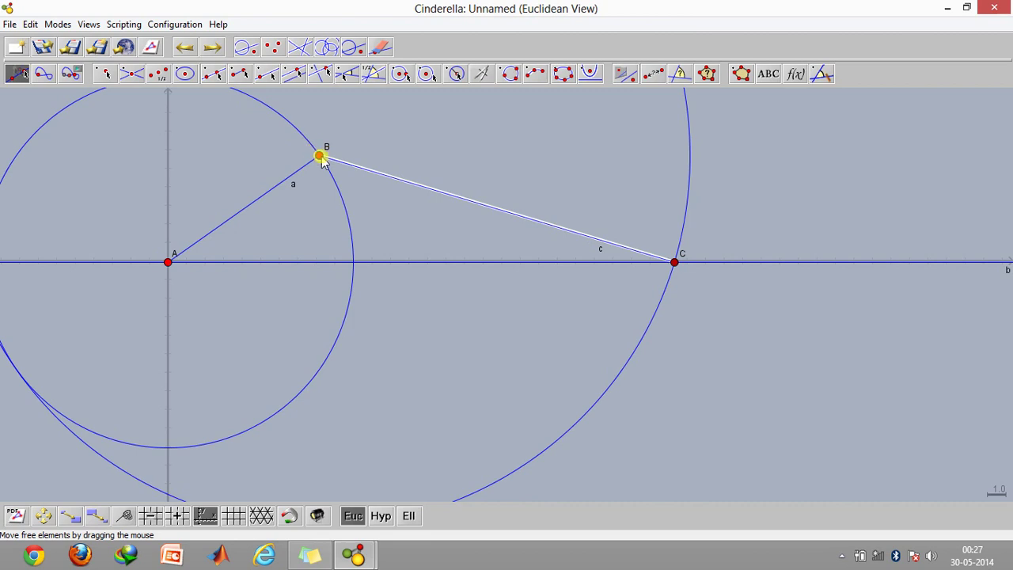
left_click_drag(319, 157, 296, 158)
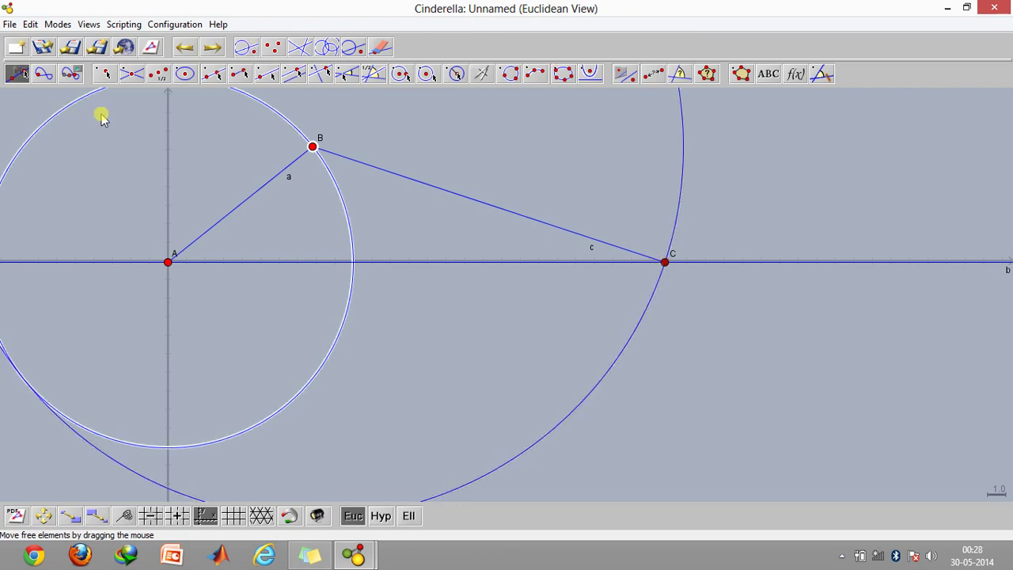
- Draw circle C2 centred on point C and change its radius from 6.79 to 5
left_click(425, 75)
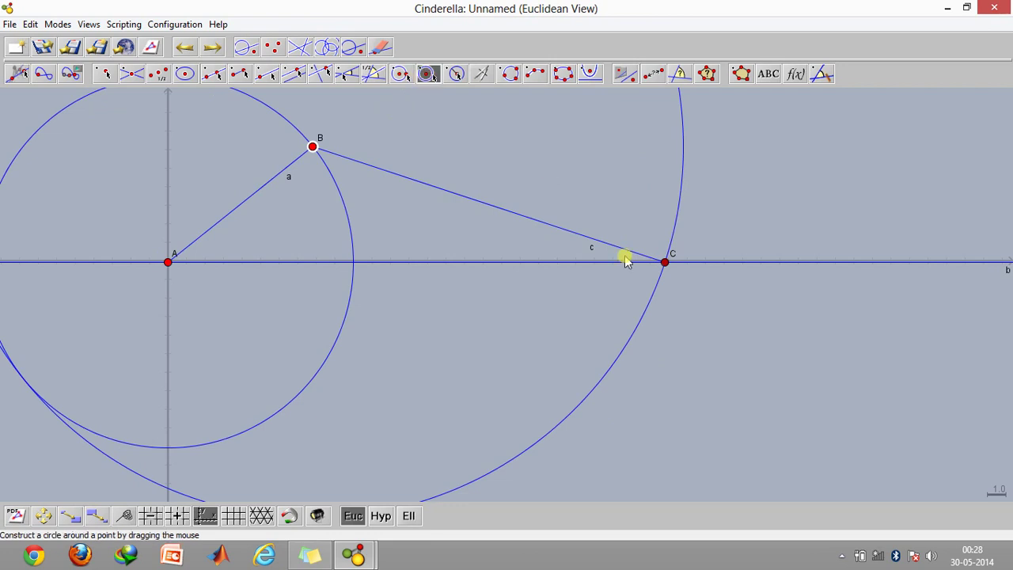
left_click_drag(664, 261, 575, 180)
right_click(575, 180)
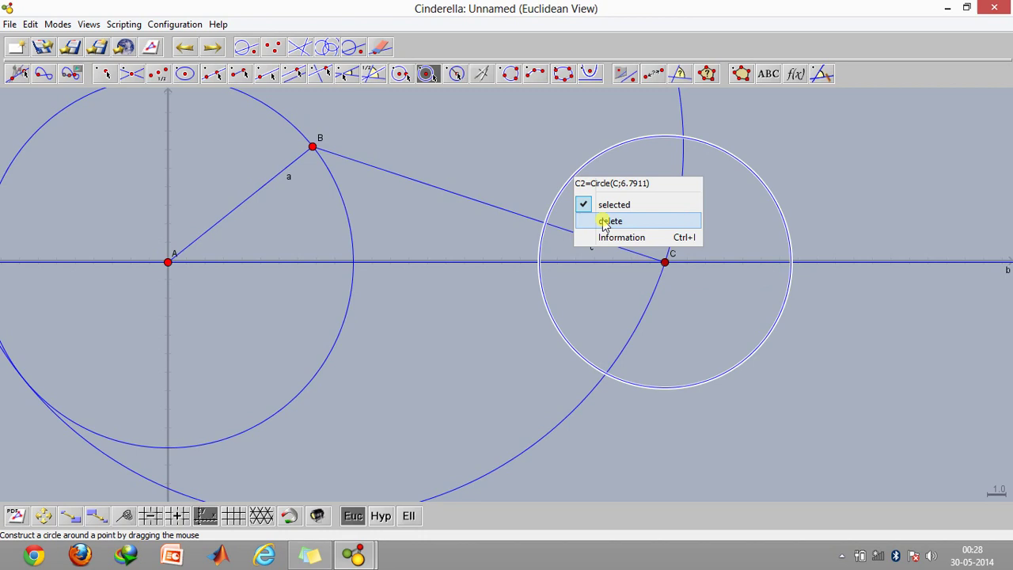
left_click(606, 236)
left_click(682, 177)
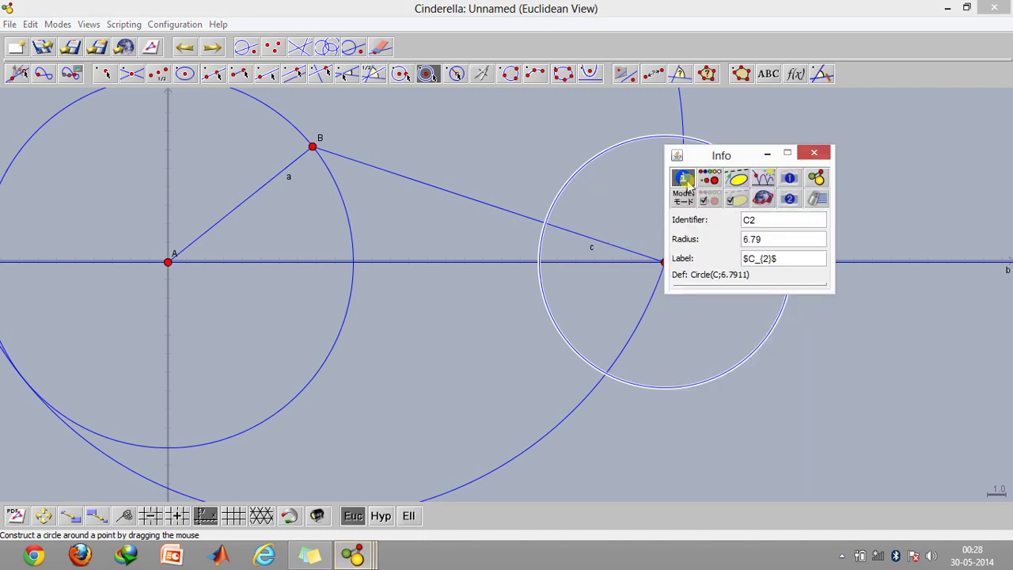
left_click_drag(763, 236, 732, 248)
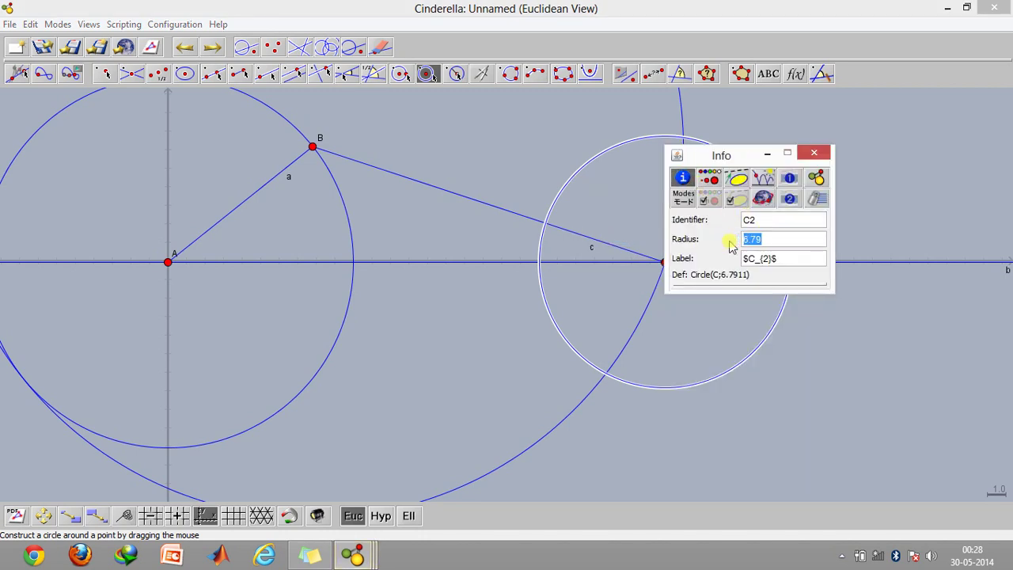
type("5")
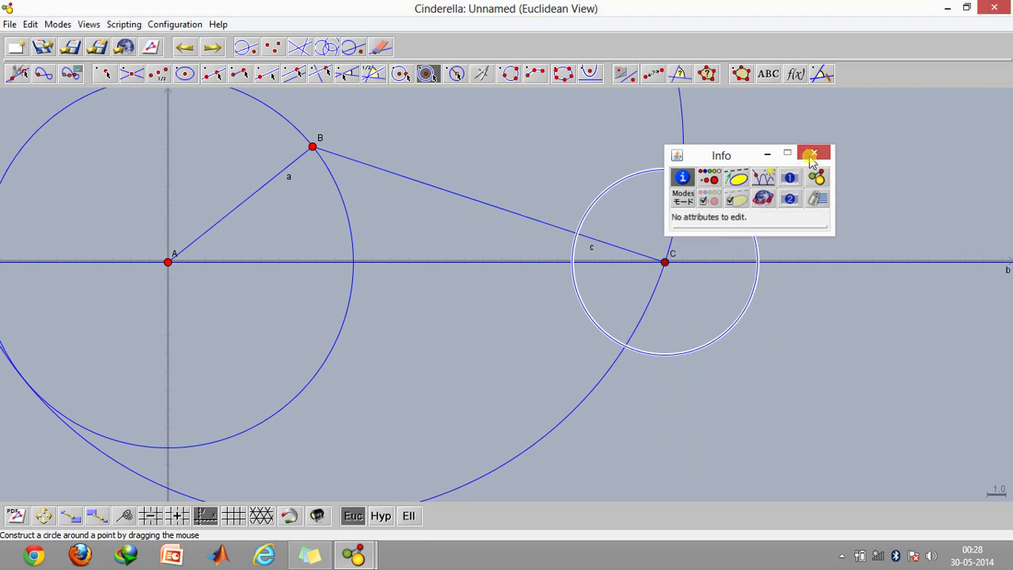
left_click(814, 152)
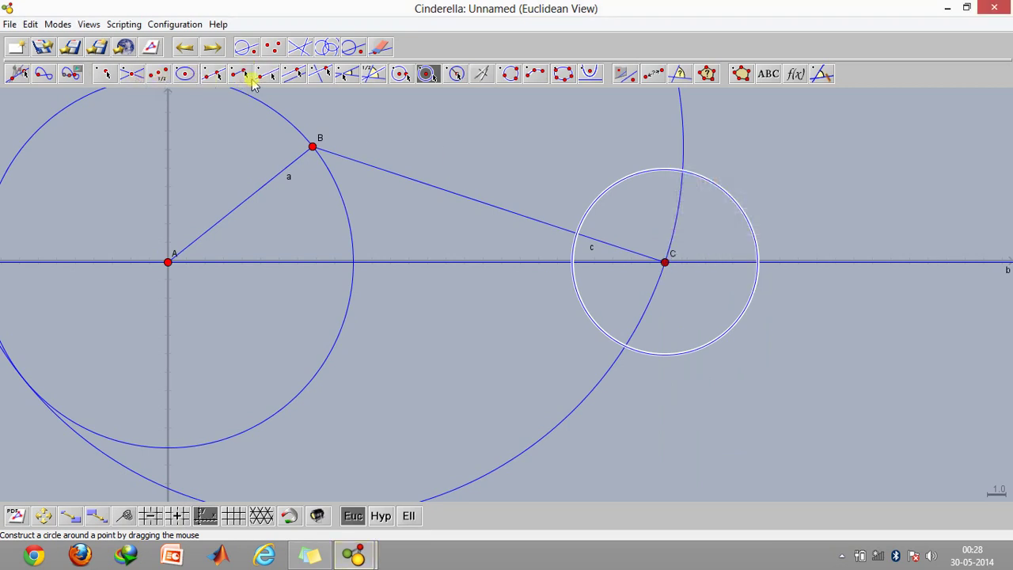
- Draw segment d from C to point D on circle C2, then a circle centred on D
left_click(244, 75)
left_click_drag(665, 262, 750, 314)
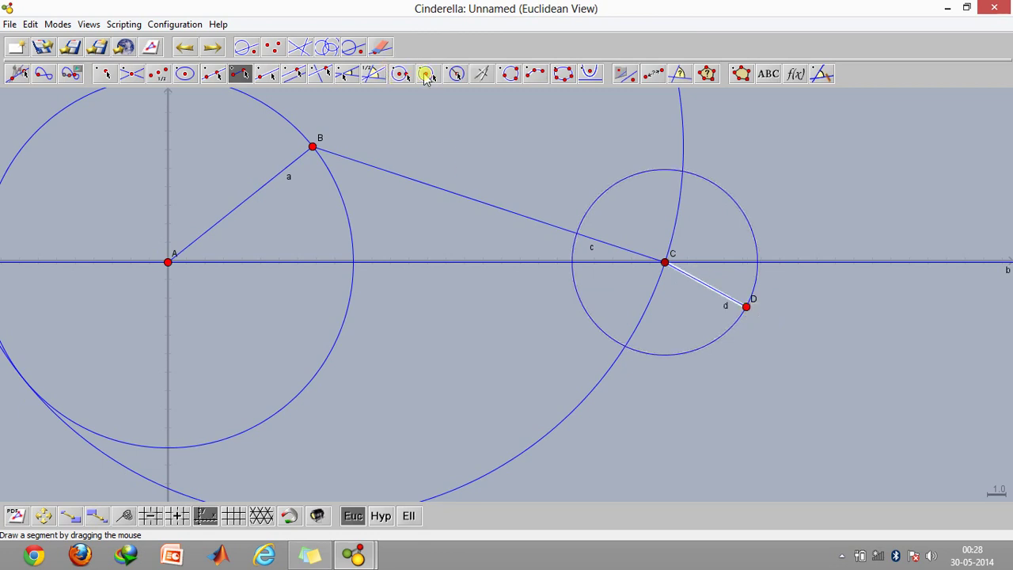
left_click(425, 75)
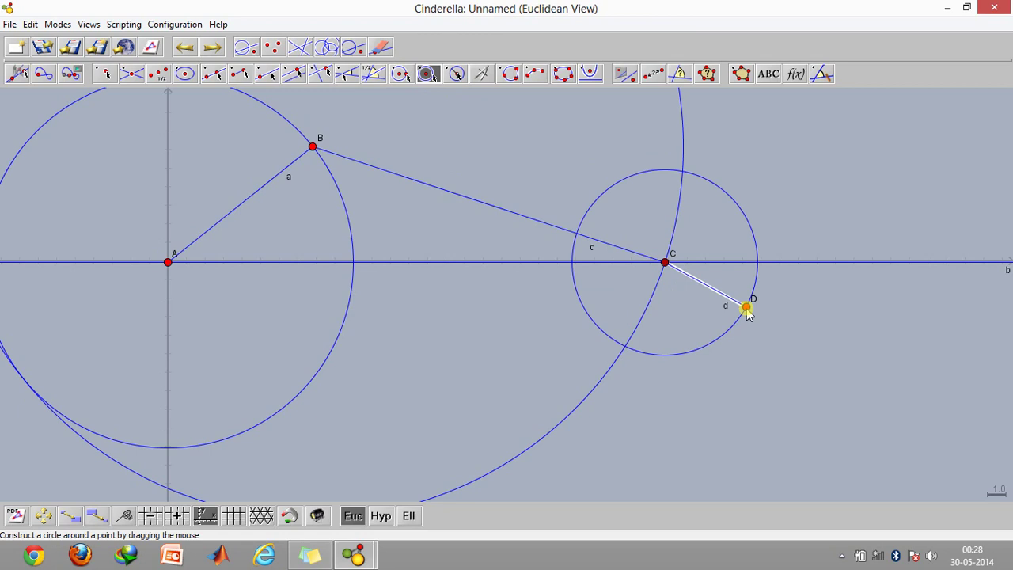
left_click_drag(748, 310, 684, 298)
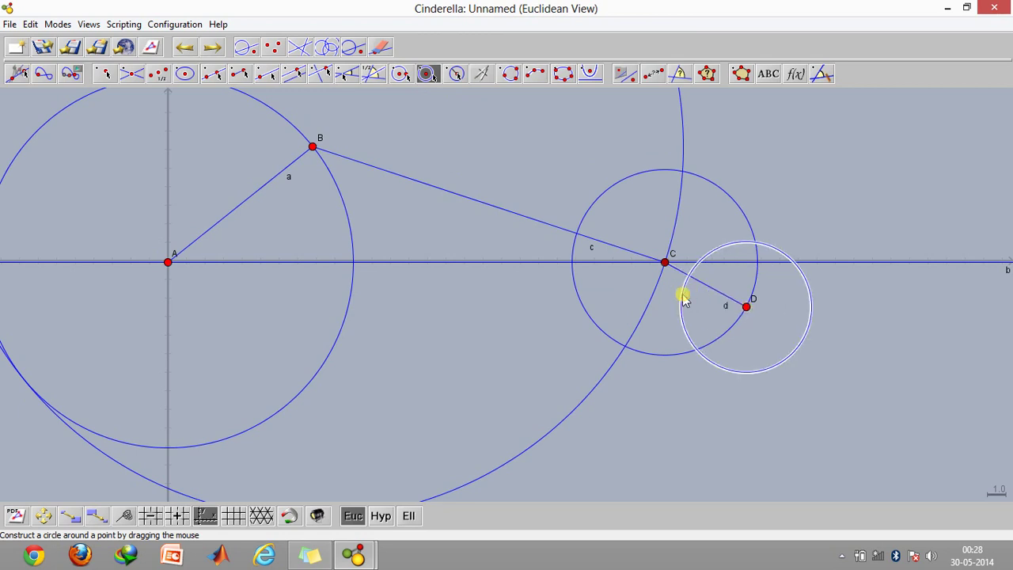
- Change the radius of circle C3 around D from 3.52 to 5
right_click(683, 298)
left_click(707, 350)
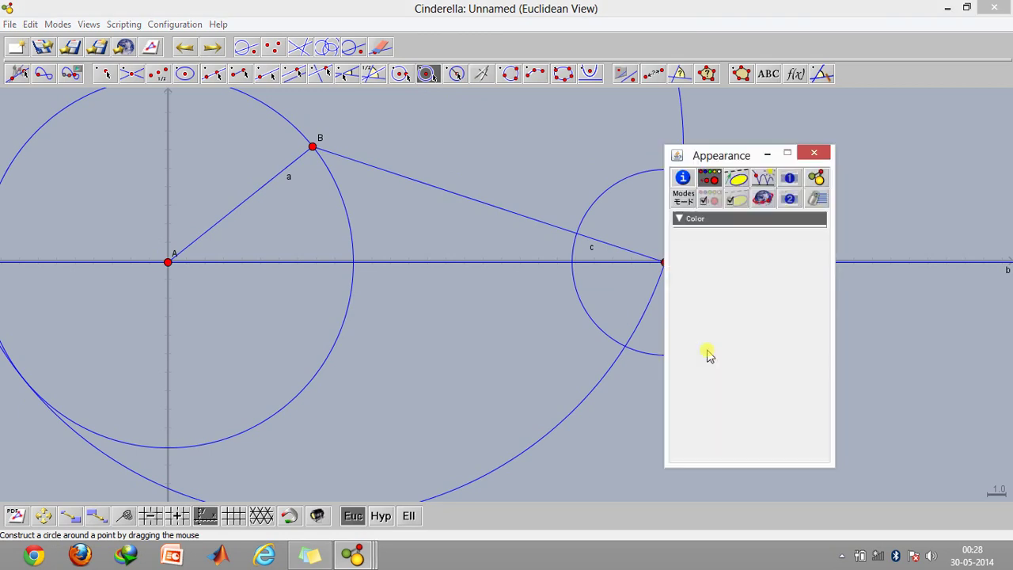
left_click(683, 177)
left_click(772, 239)
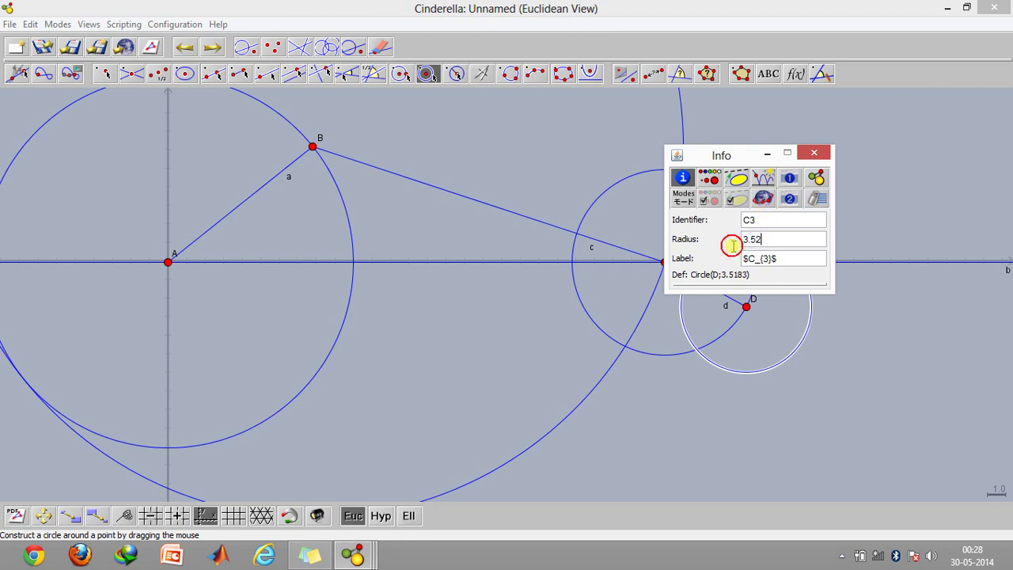
left_click_drag(758, 238, 735, 244)
type("5")
key("Return")
left_click(812, 152)
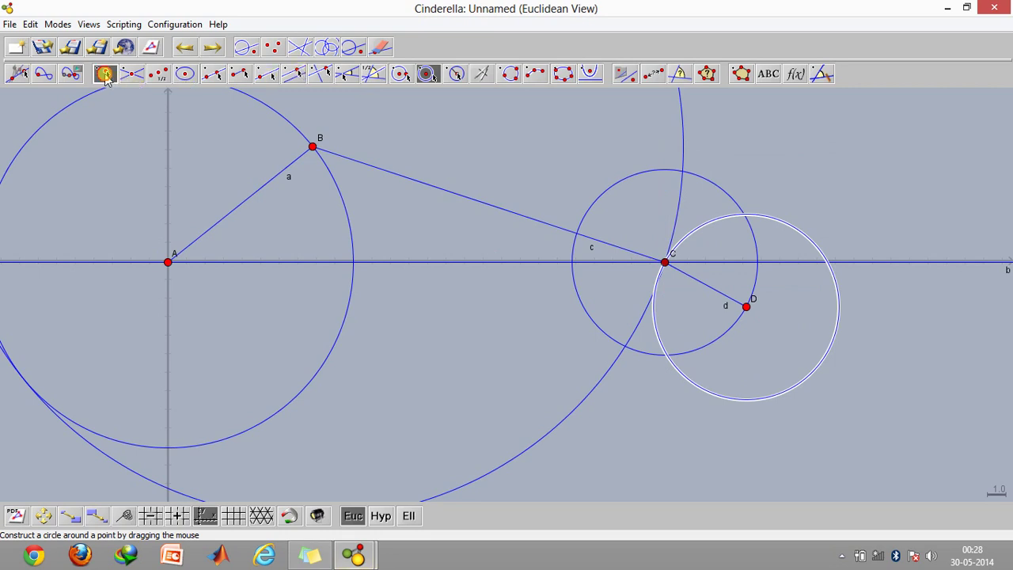
- Place point E at the circles' lower intersection and fill triangle C-E-D as a polygon
left_click(105, 74)
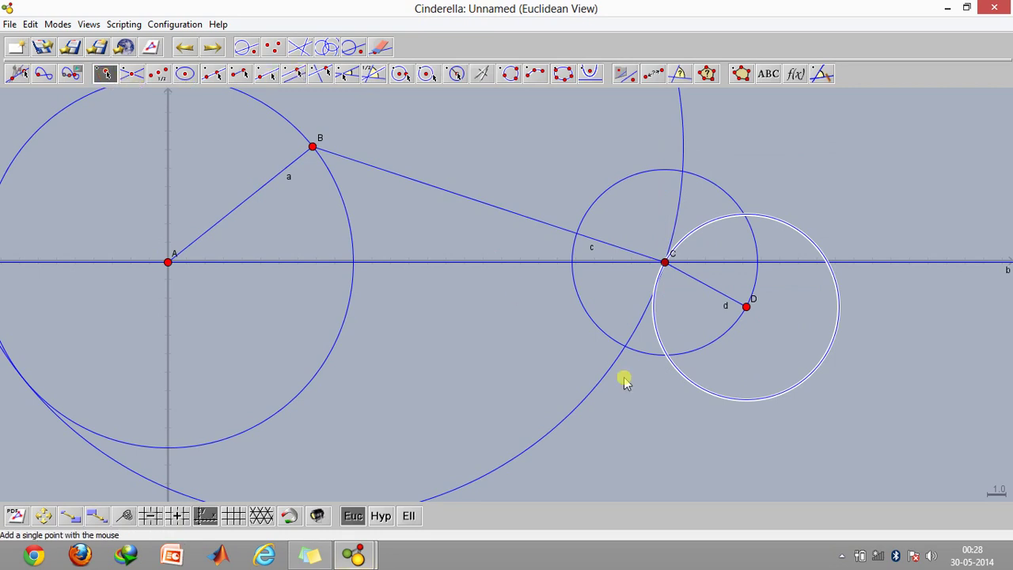
left_click(666, 355)
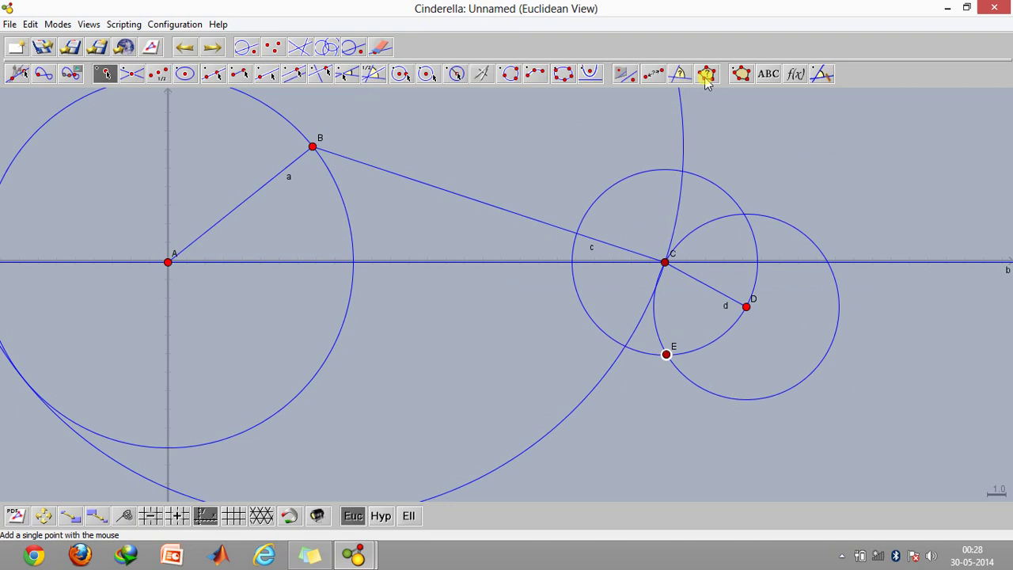
left_click(741, 75)
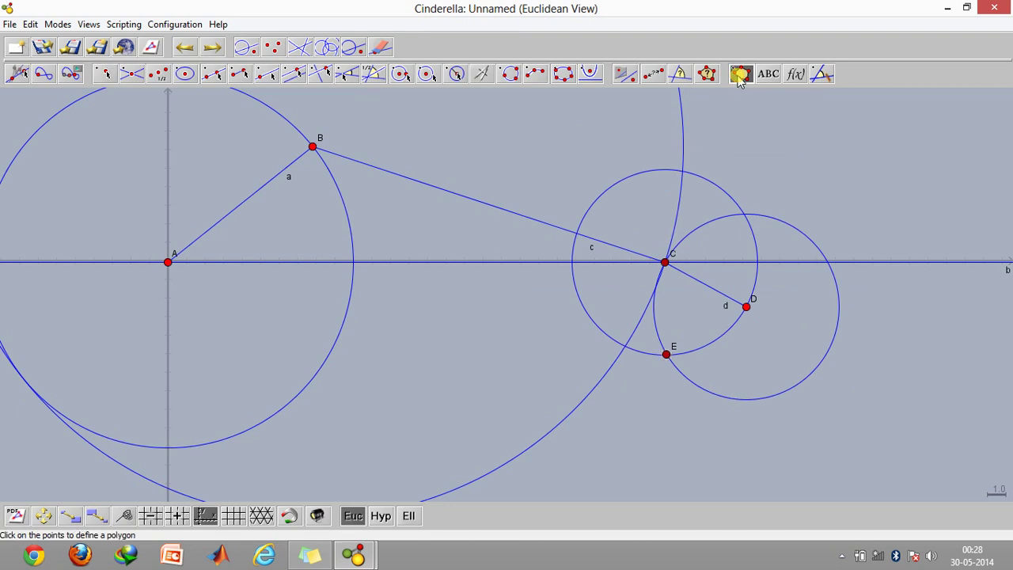
left_click(663, 263)
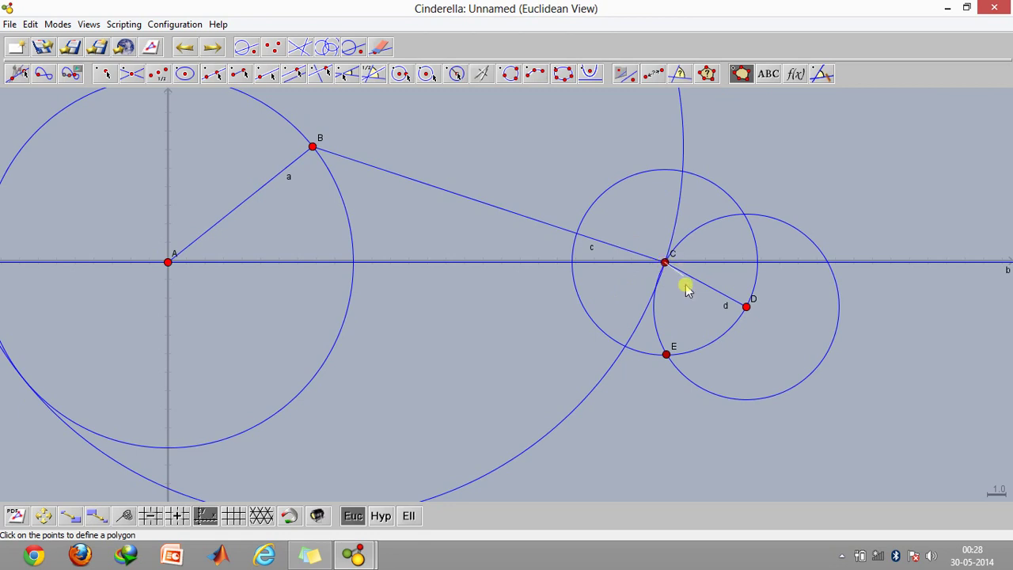
left_click(668, 355)
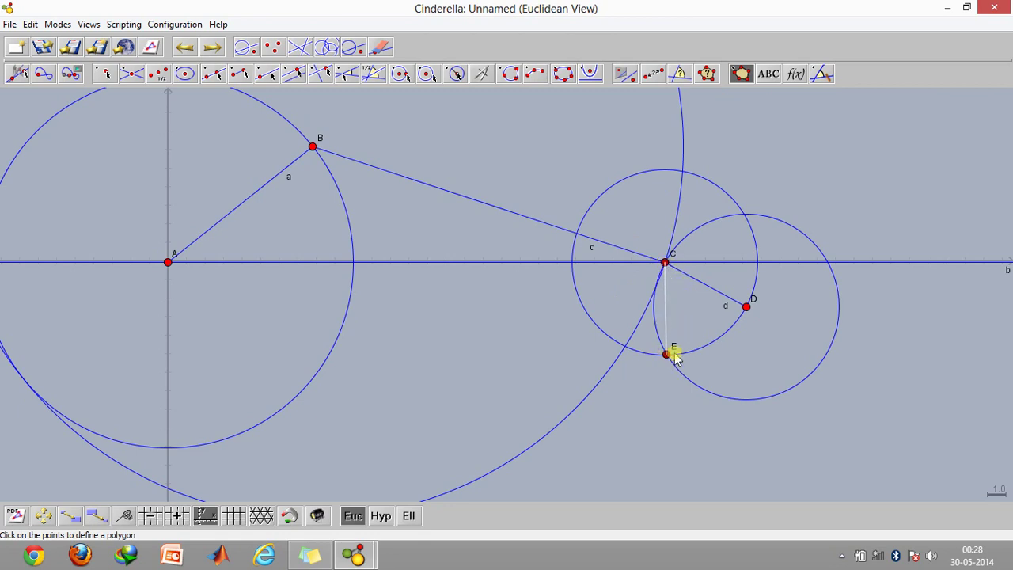
left_click(748, 308)
left_click(665, 264)
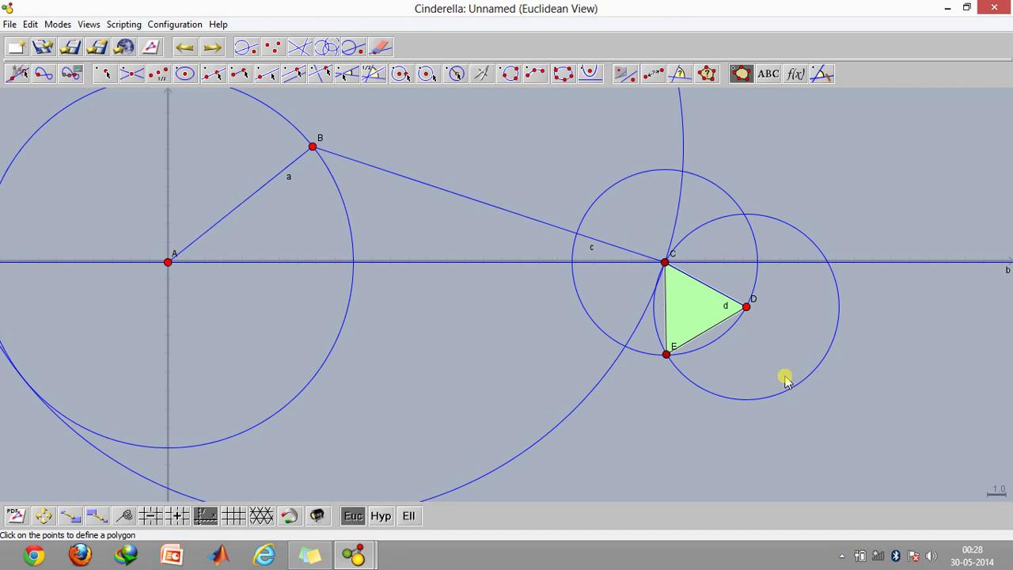
- In Move mode, drag crank point B down to the lower half of its circle
left_click(57, 24)
left_click(67, 40)
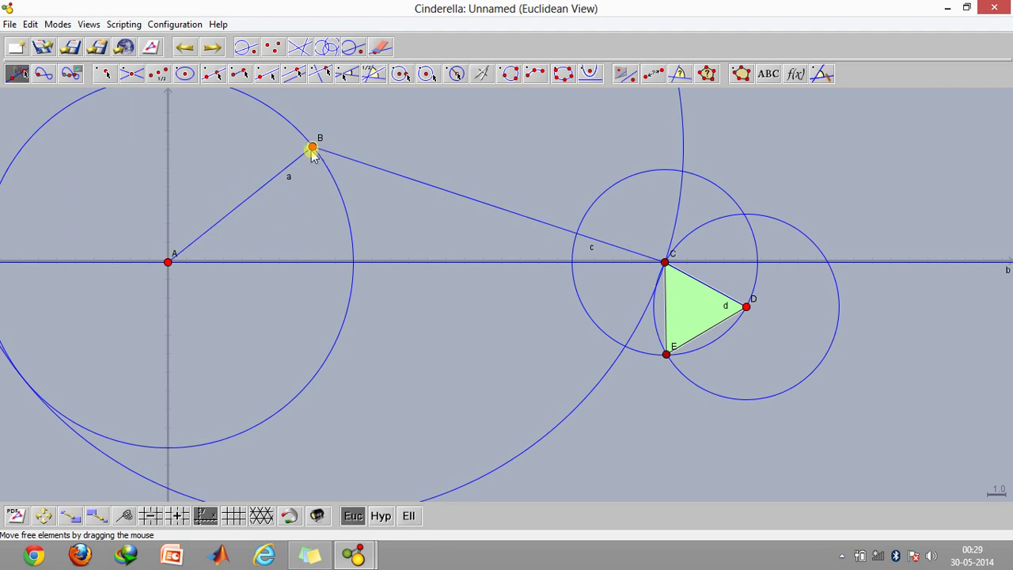
left_click_drag(313, 148, 288, 402)
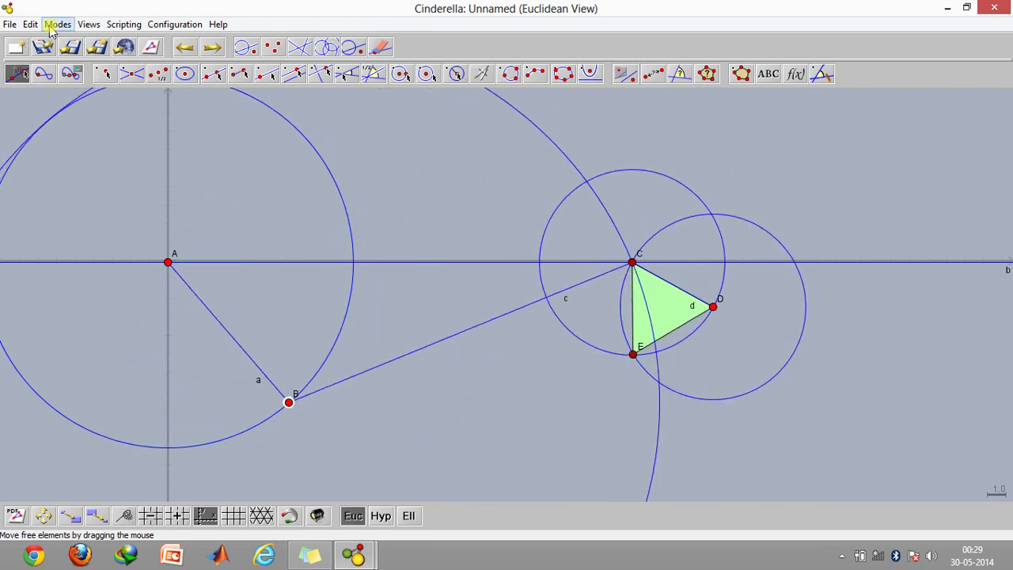
- Make point B the animated point on its circle and start the animation
left_click(48, 28)
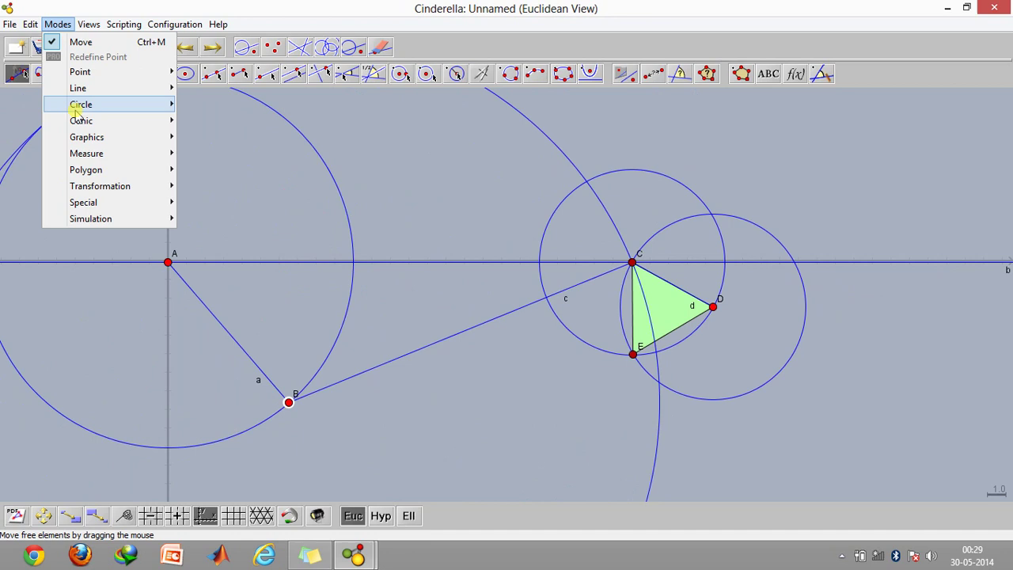
mouse_move(99, 204)
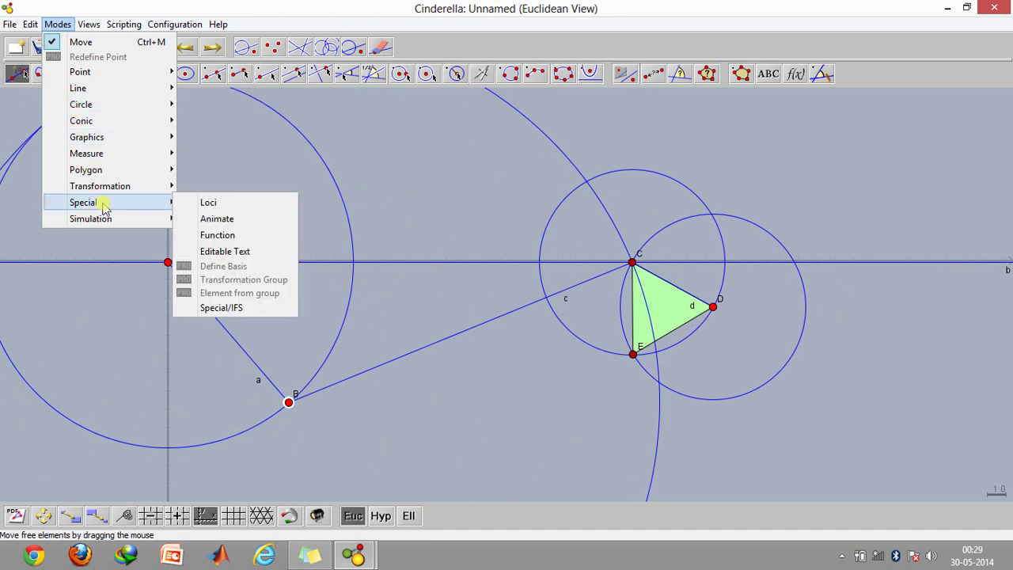
left_click(226, 220)
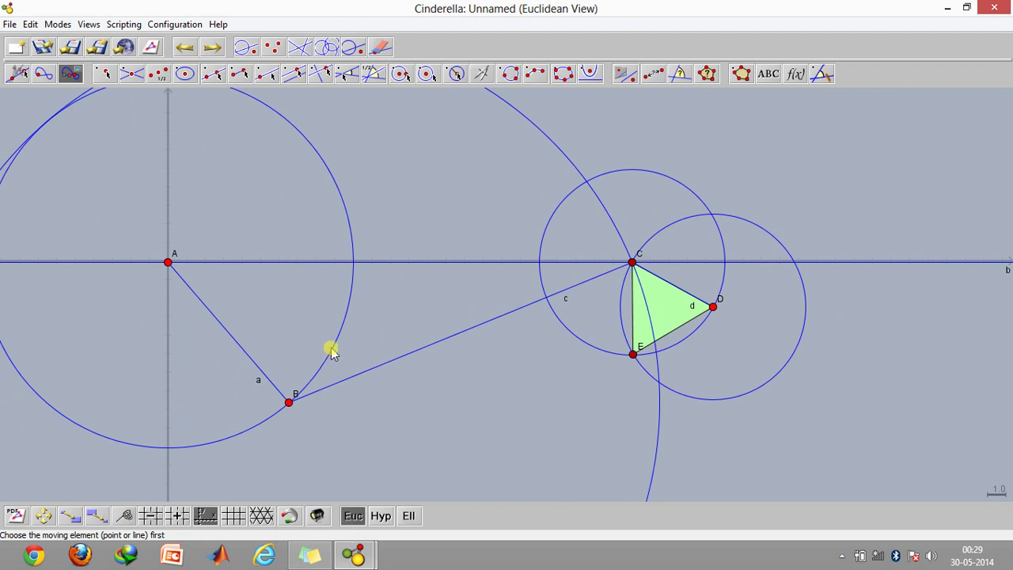
left_click(289, 403)
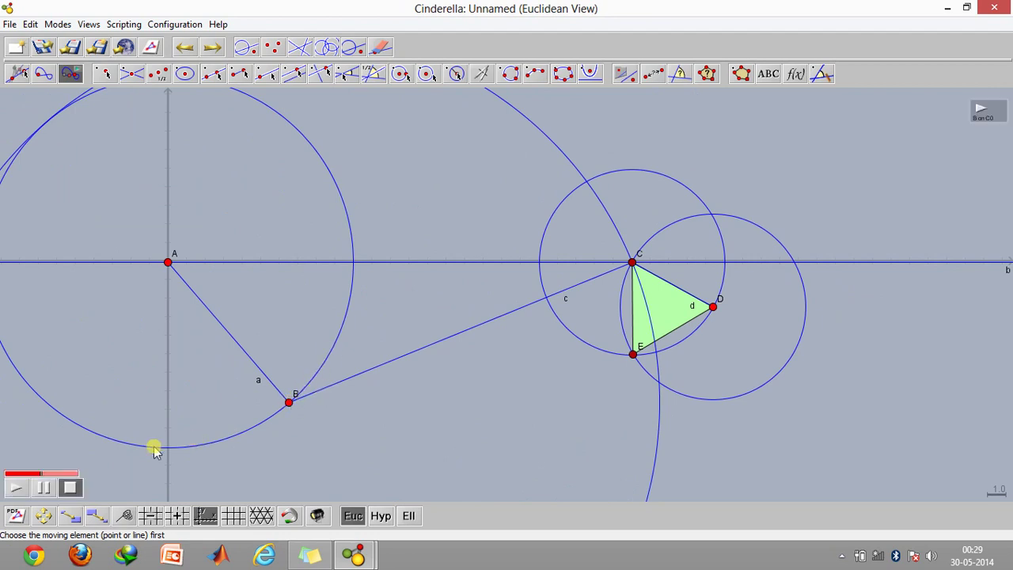
left_click(14, 488)
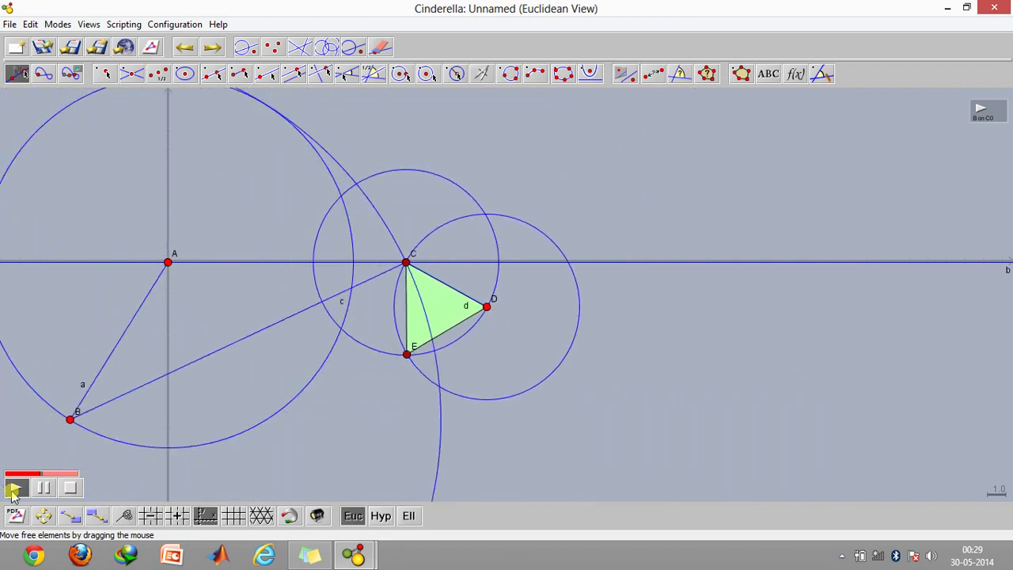
- Pause the animation, create E's locus driven by crank point B, then replay the animation
left_click(44, 489)
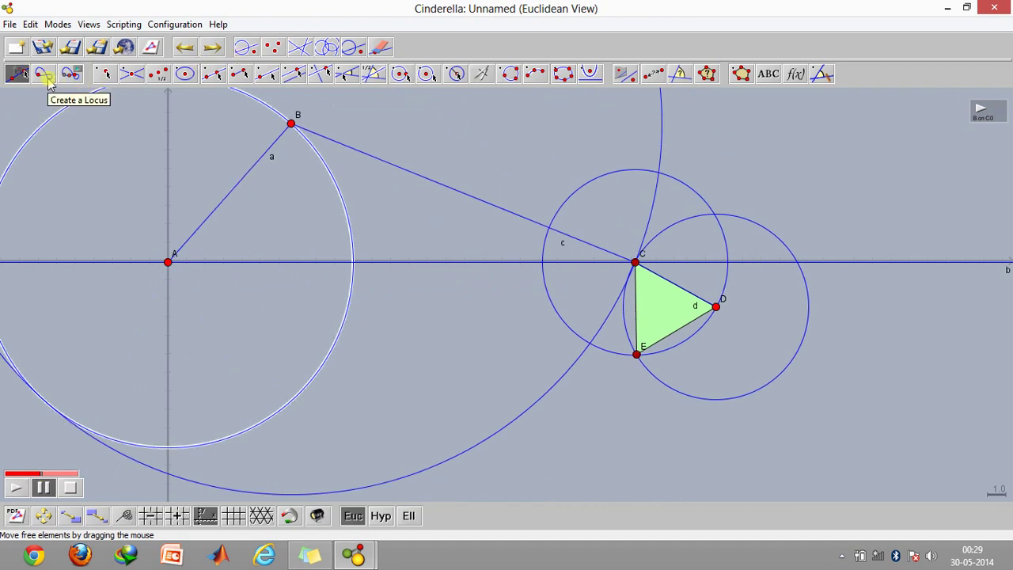
left_click(44, 75)
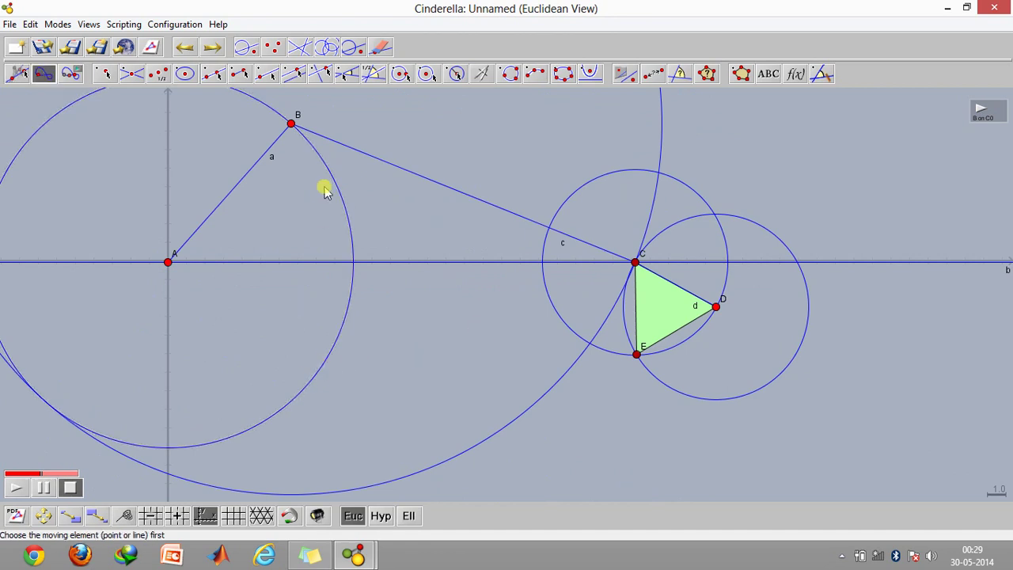
left_click(291, 126)
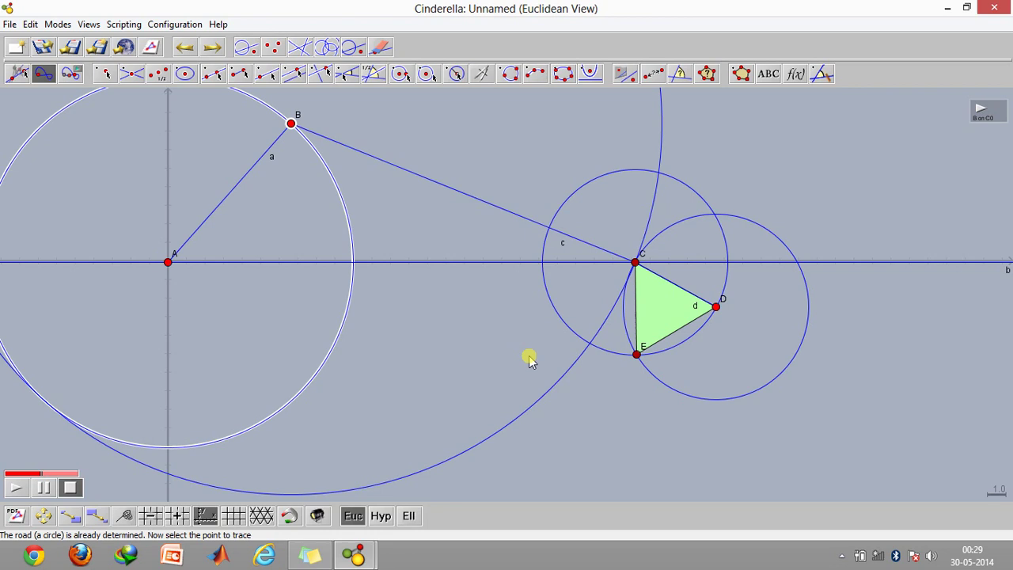
left_click(638, 357)
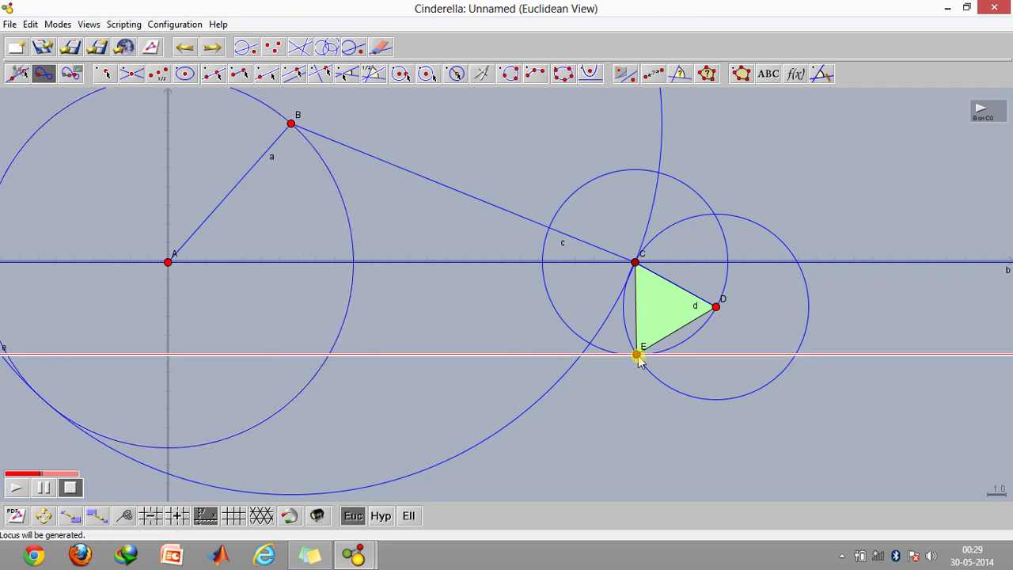
left_click(18, 488)
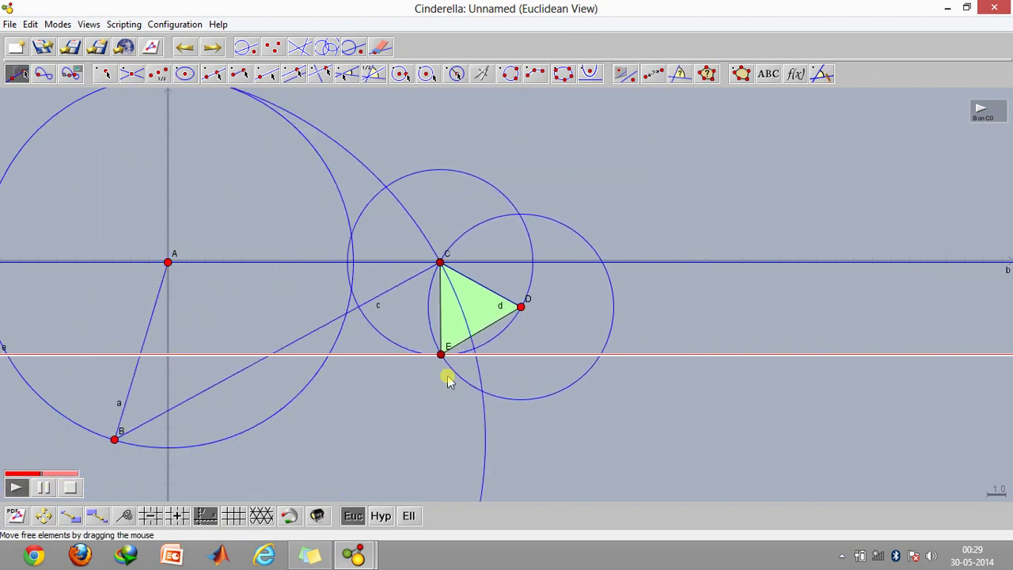